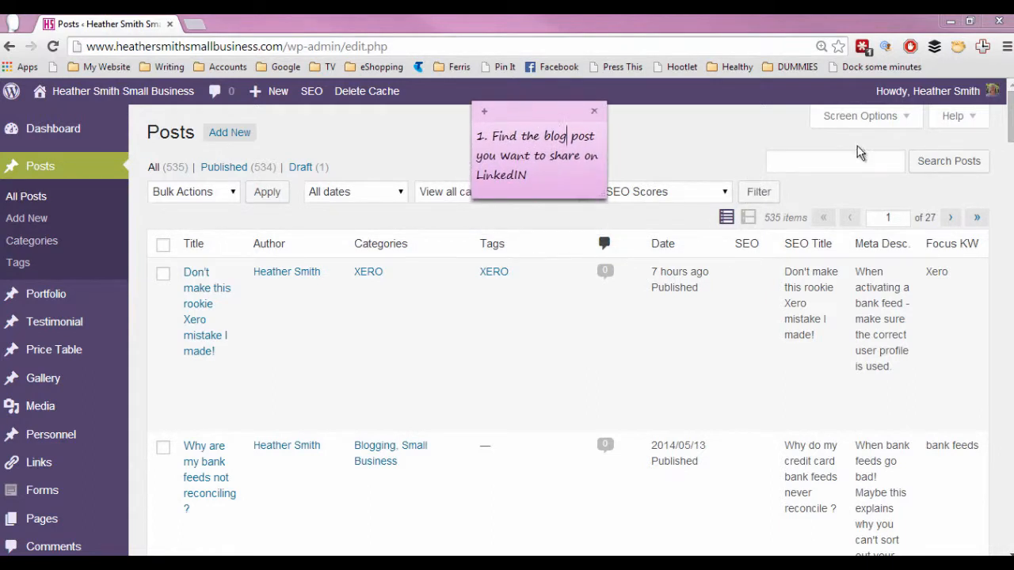
# Step: Search the posts for "workshop" and open the "Introduction to Xero WorkShop #CabooltureHub" post for editing
pyautogui.click(834, 160)
pyautogui.write('wor')
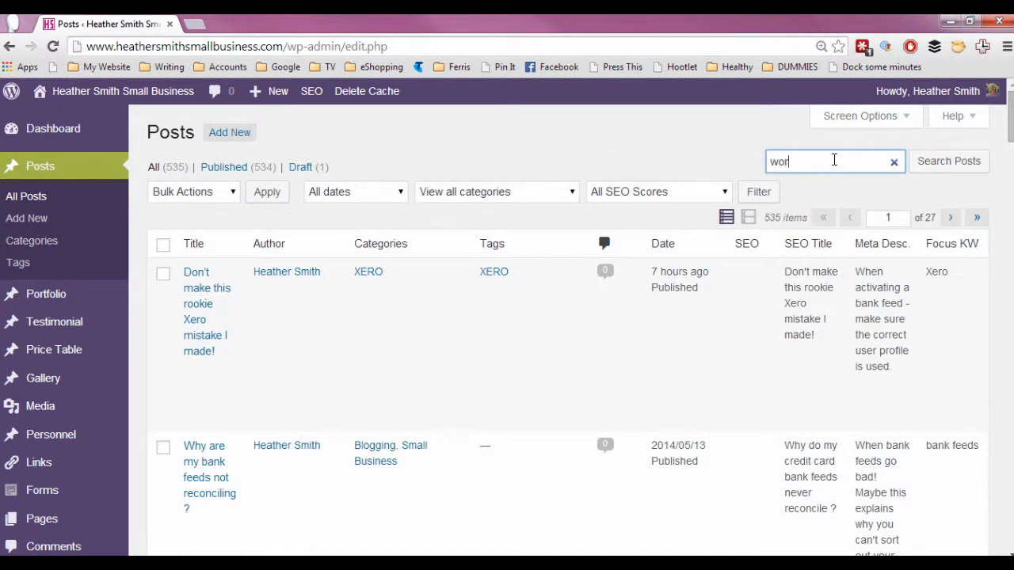
pyautogui.write('kshop')
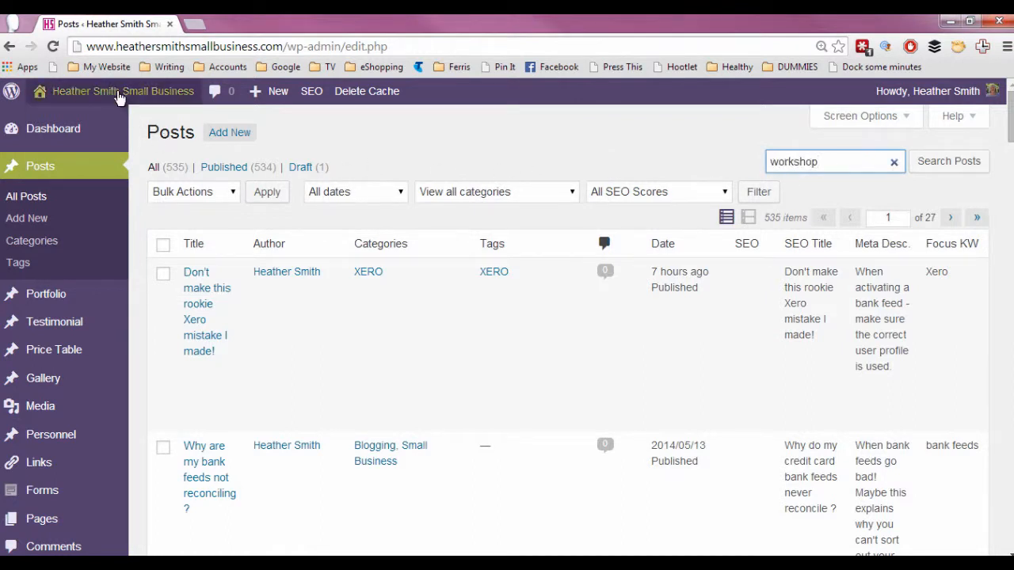
pyautogui.moveTo(432, 290)
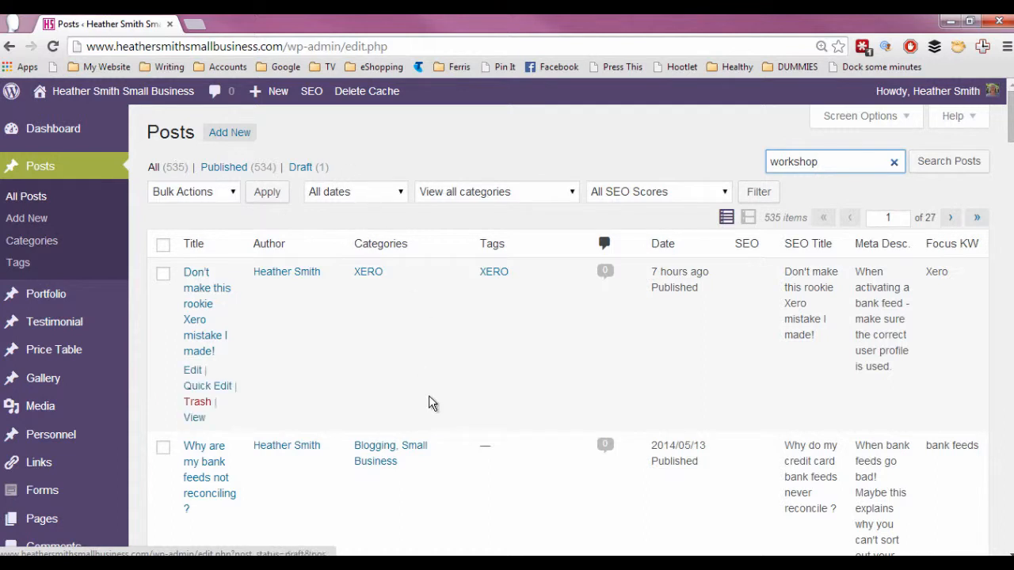
pyautogui.click(838, 164)
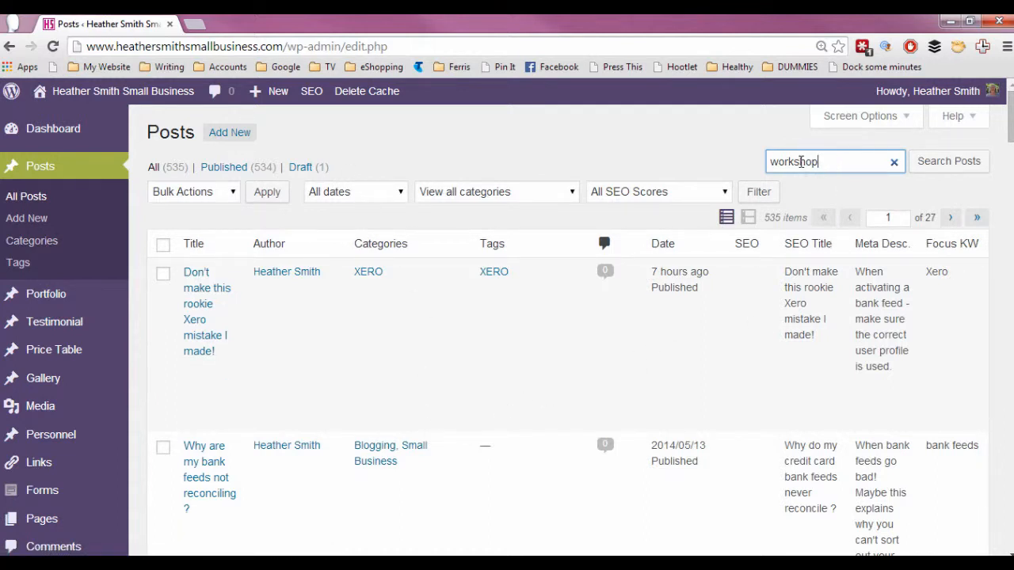
pyautogui.click(936, 173)
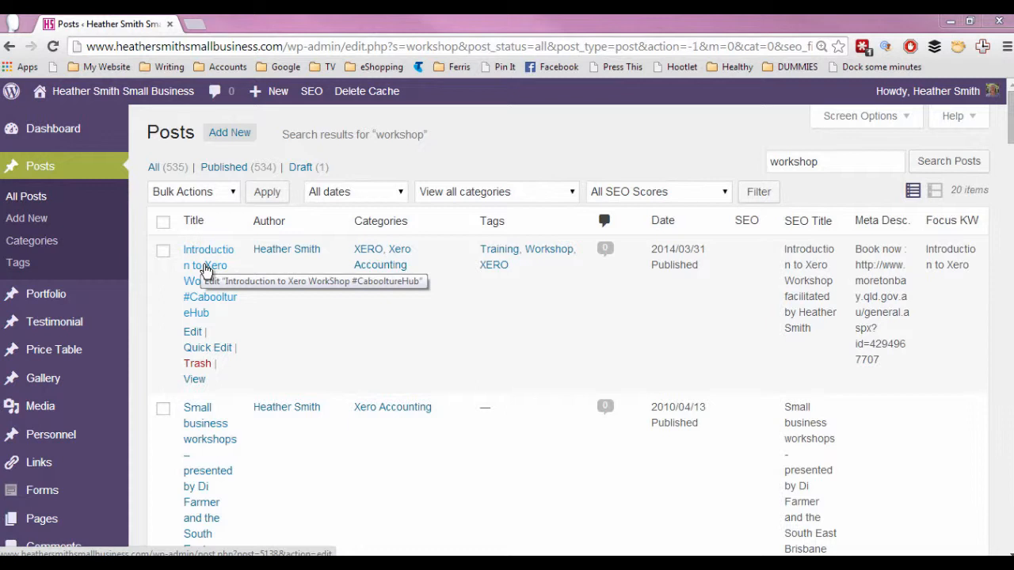
pyautogui.click(205, 270)
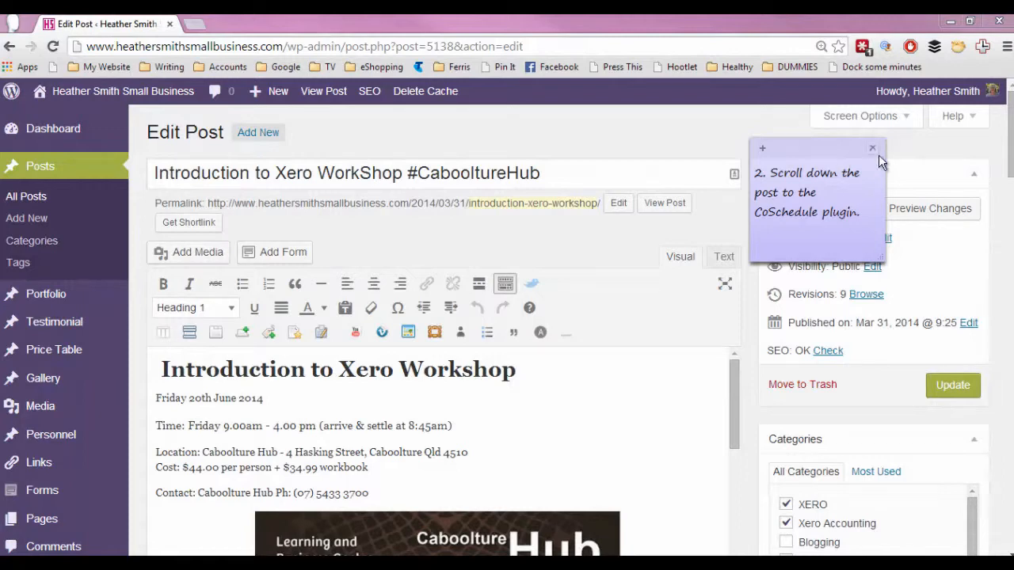
# Step: Start a new CoSchedule message for the post and select the LinkedIn profile as its social network
pyautogui.moveTo(1012, 144); pyautogui.dragTo(1004, 468)
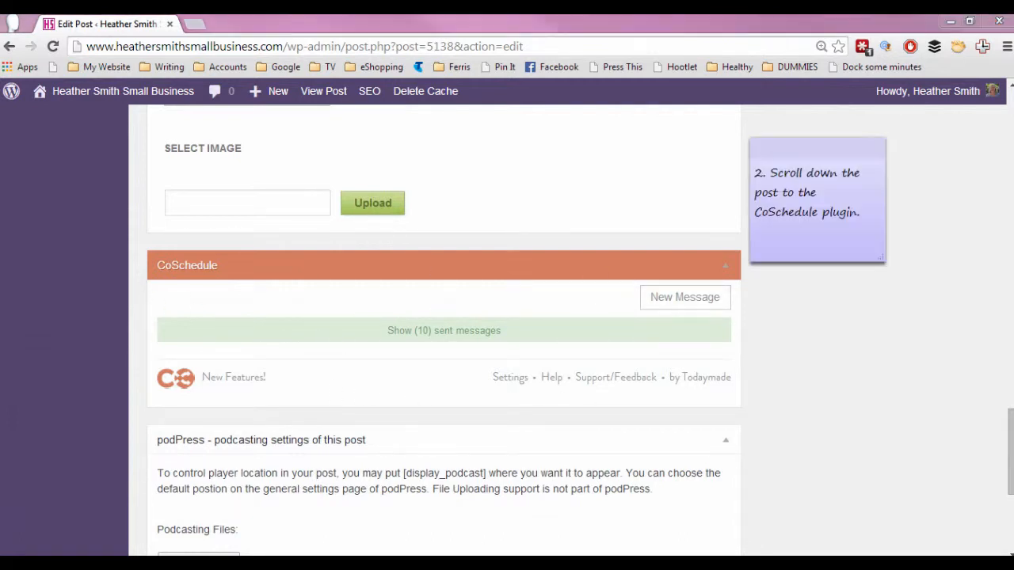
pyautogui.moveTo(875, 159); pyautogui.dragTo(833, 119)
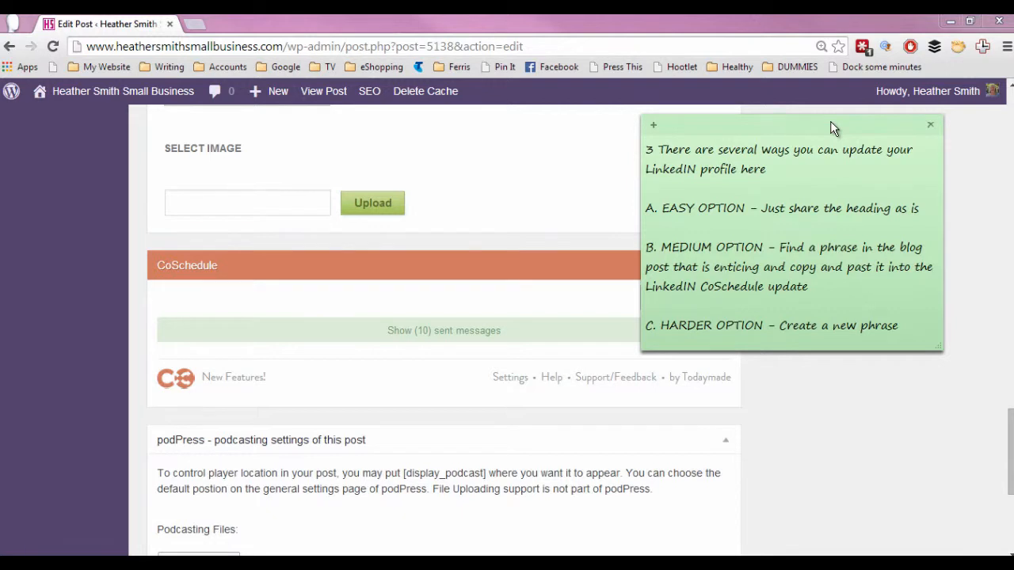
pyautogui.moveTo(832, 128); pyautogui.dragTo(934, 104)
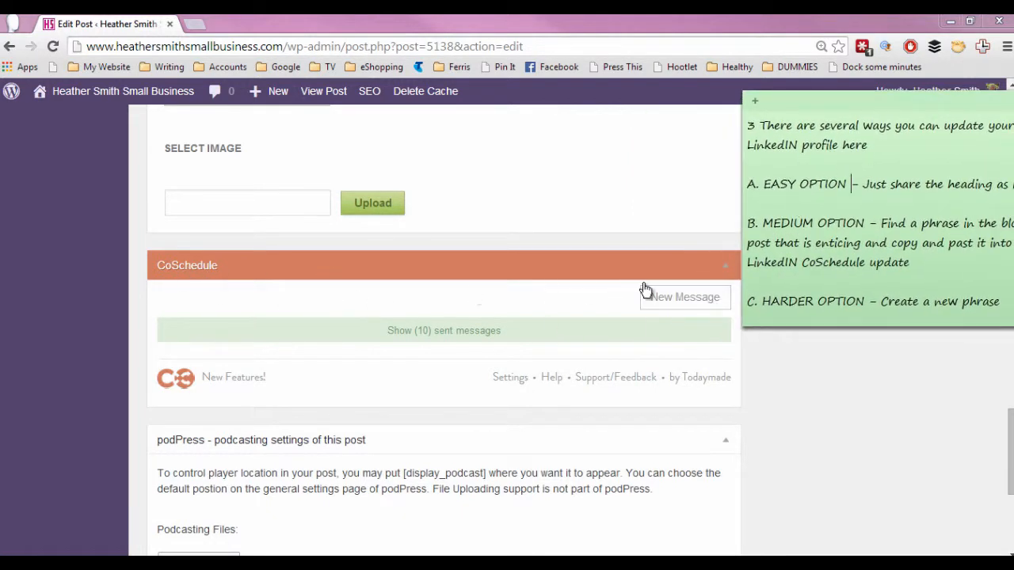
pyautogui.click(686, 306)
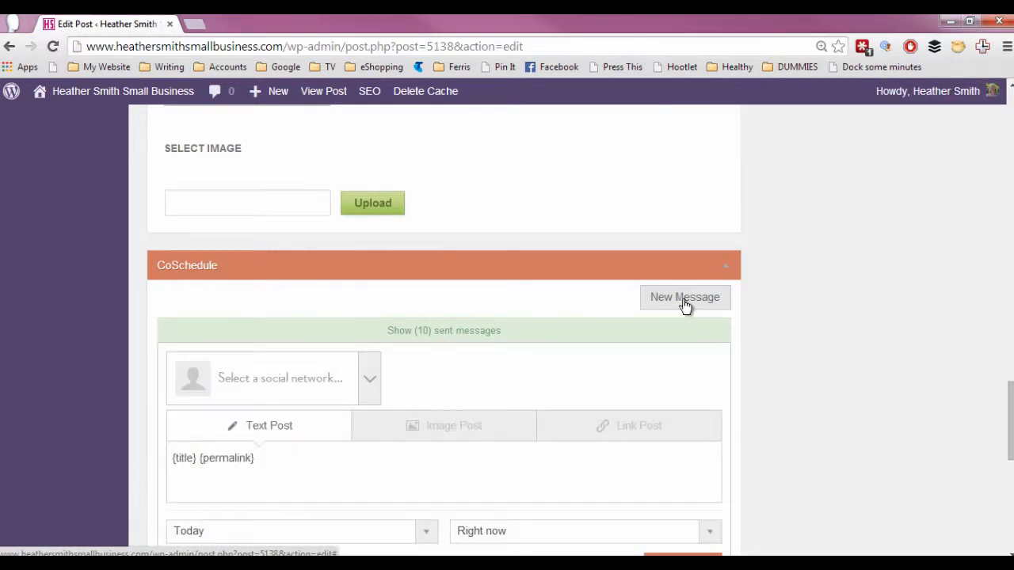
pyautogui.click(296, 382)
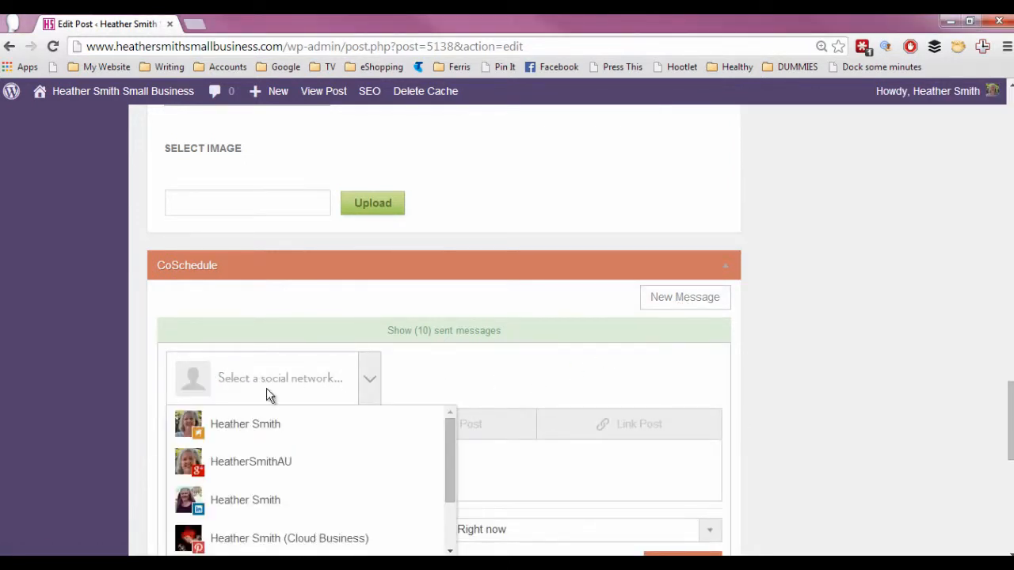
pyautogui.click(264, 507)
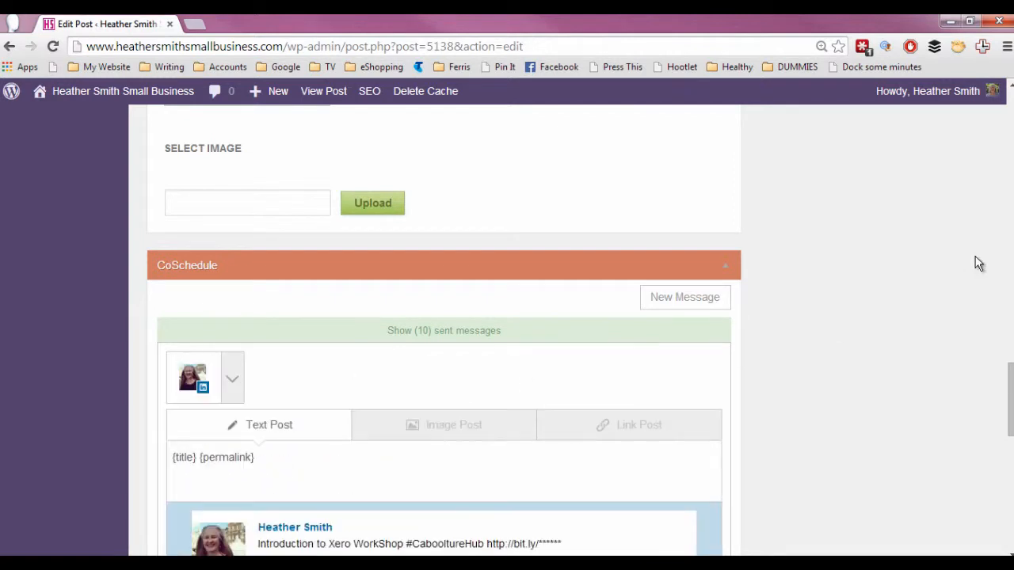
# Step: Compare the {title} and {permalink} placeholders in the message text with the heading and short link in the LinkedIn preview
pyautogui.moveTo(1003, 385); pyautogui.dragTo(1012, 396)
pyautogui.scroll(-2, 995, 398)
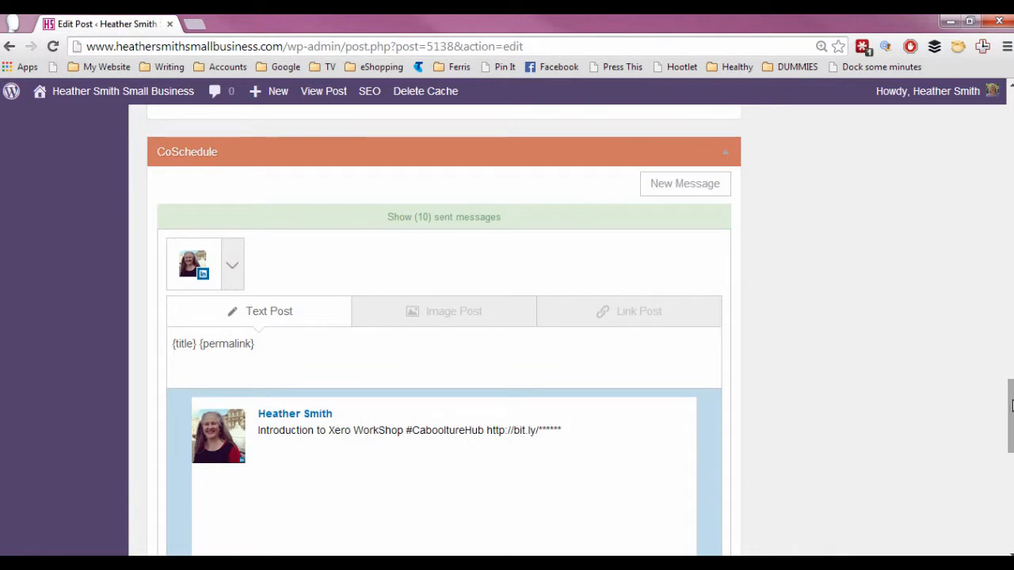
pyautogui.click(808, 564)
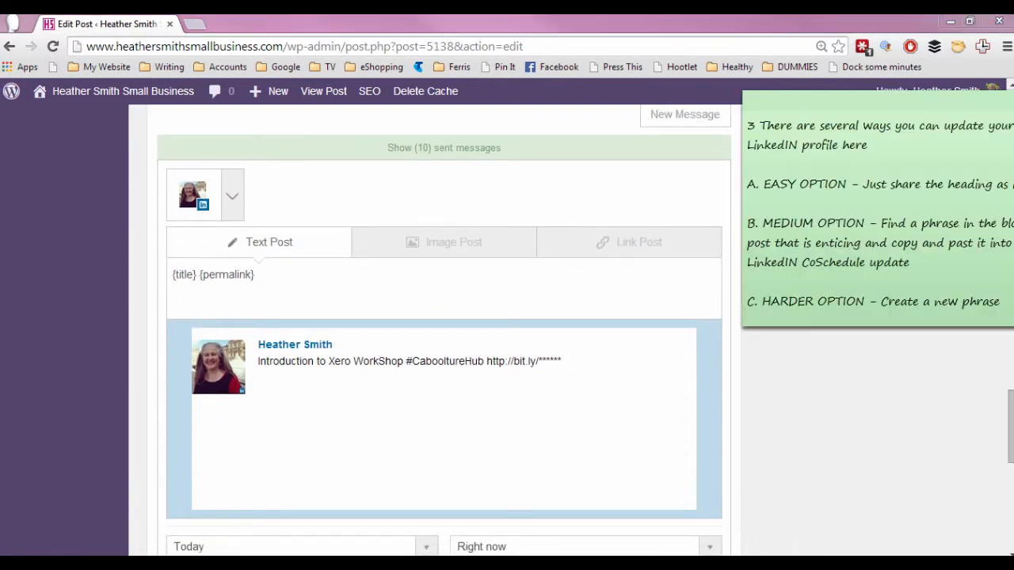
pyautogui.moveTo(877, 98); pyautogui.dragTo(745, 59)
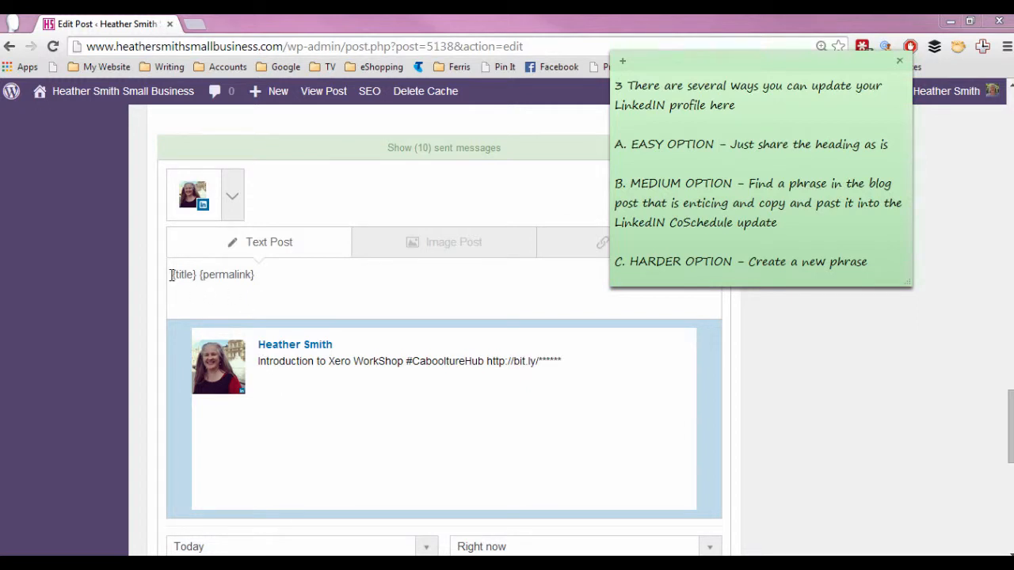
pyautogui.moveTo(172, 275); pyautogui.dragTo(264, 276)
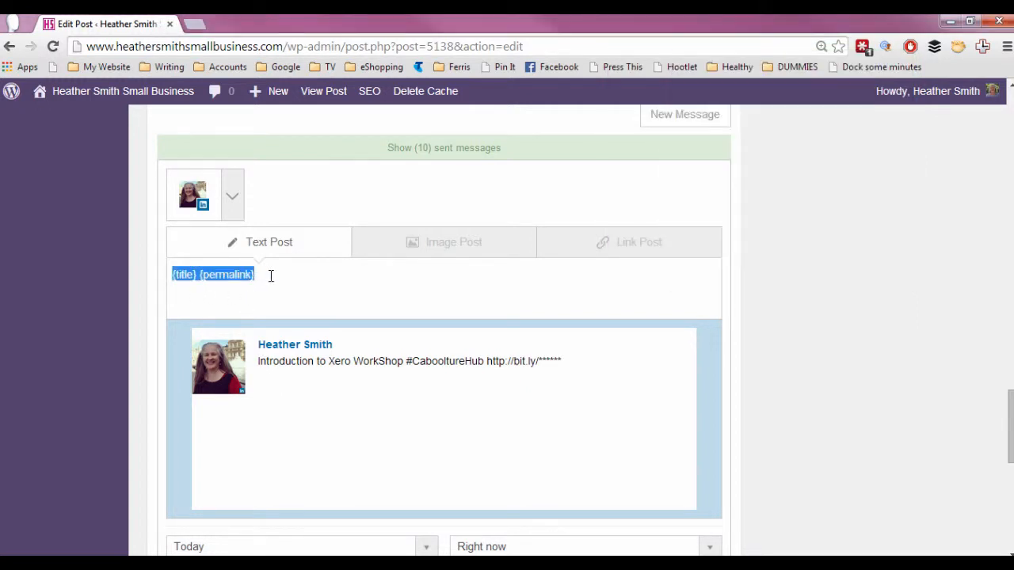
pyautogui.click(305, 390)
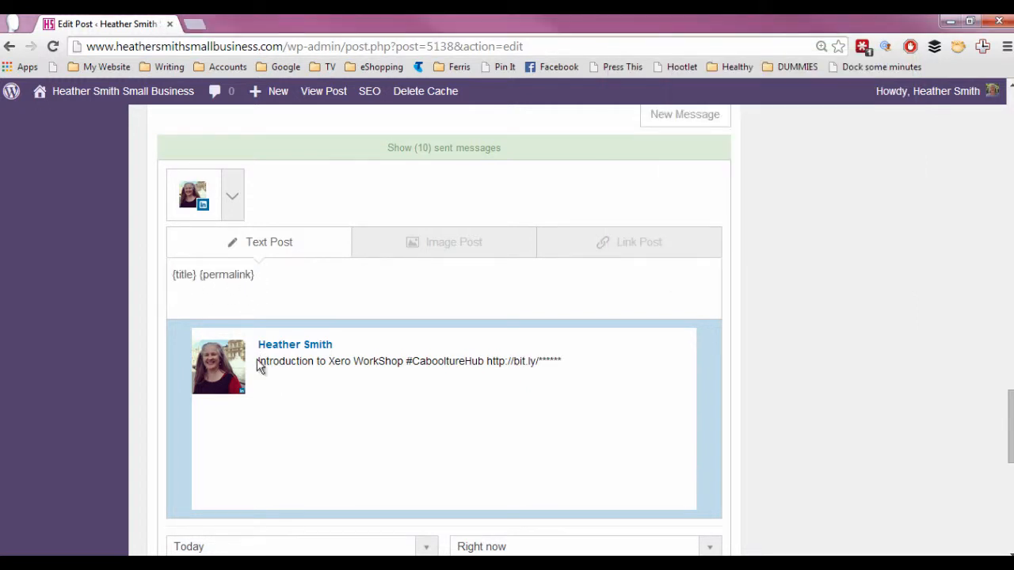
pyautogui.moveTo(259, 364); pyautogui.dragTo(321, 364)
pyautogui.click(381, 374)
pyautogui.moveTo(486, 362); pyautogui.dragTo(260, 364)
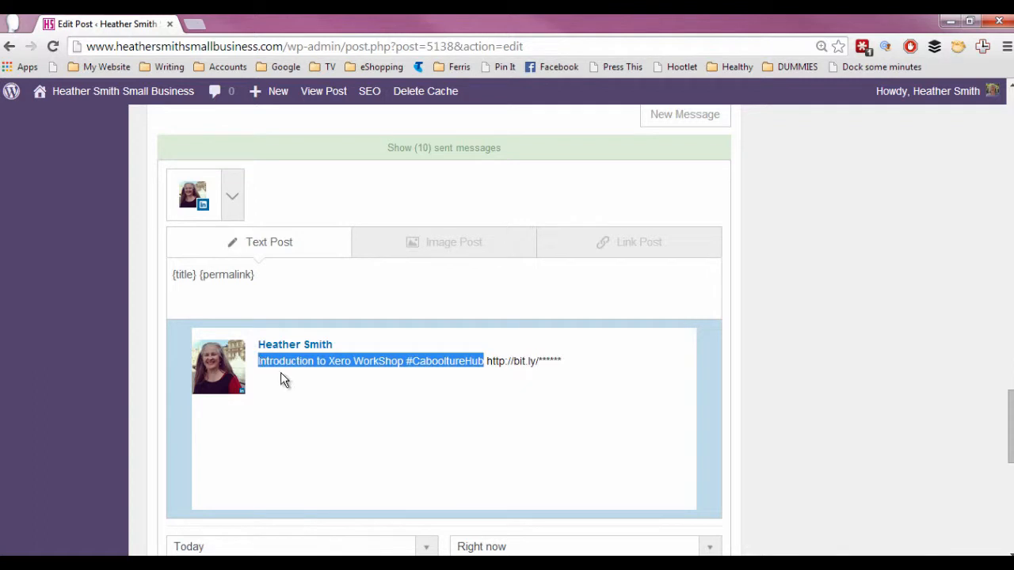
pyautogui.click(502, 385)
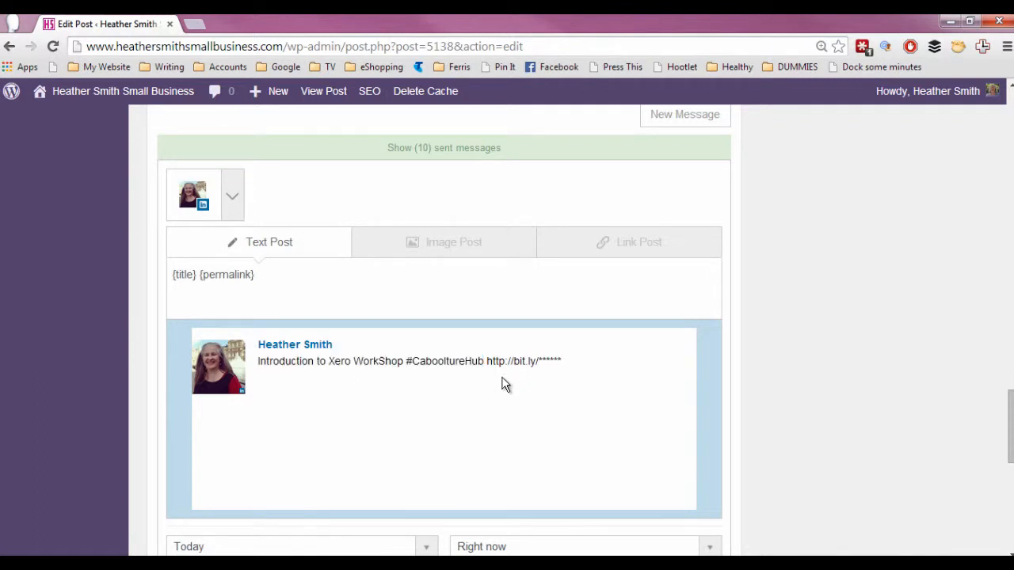
pyautogui.moveTo(264, 279); pyautogui.dragTo(199, 275)
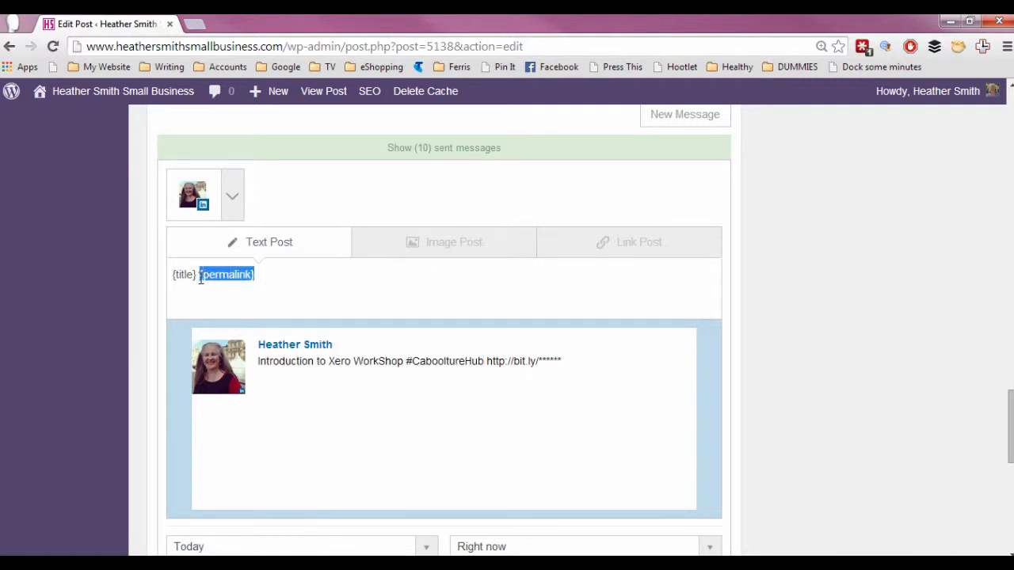
pyautogui.moveTo(567, 361); pyautogui.dragTo(489, 364)
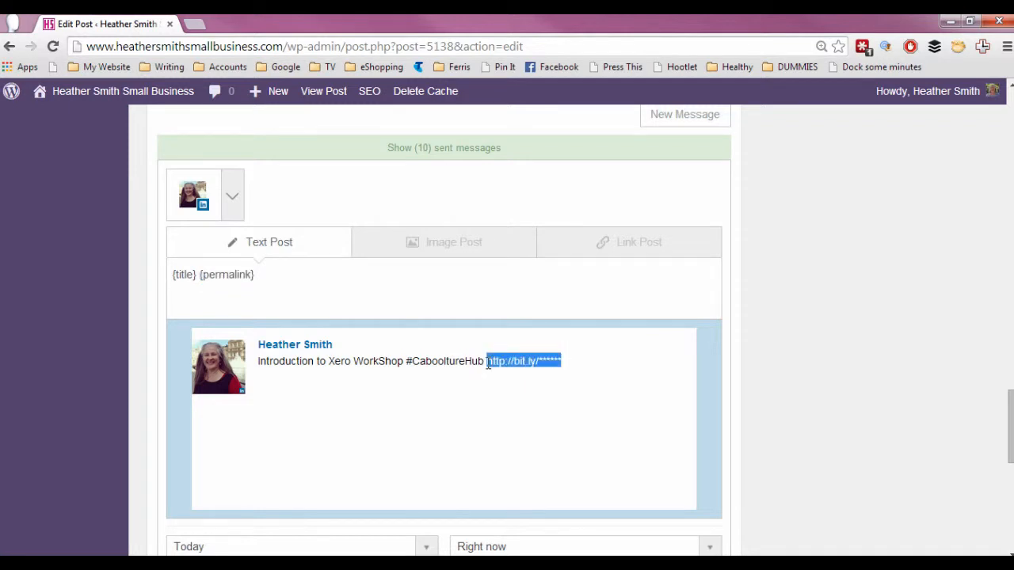
pyautogui.click(544, 401)
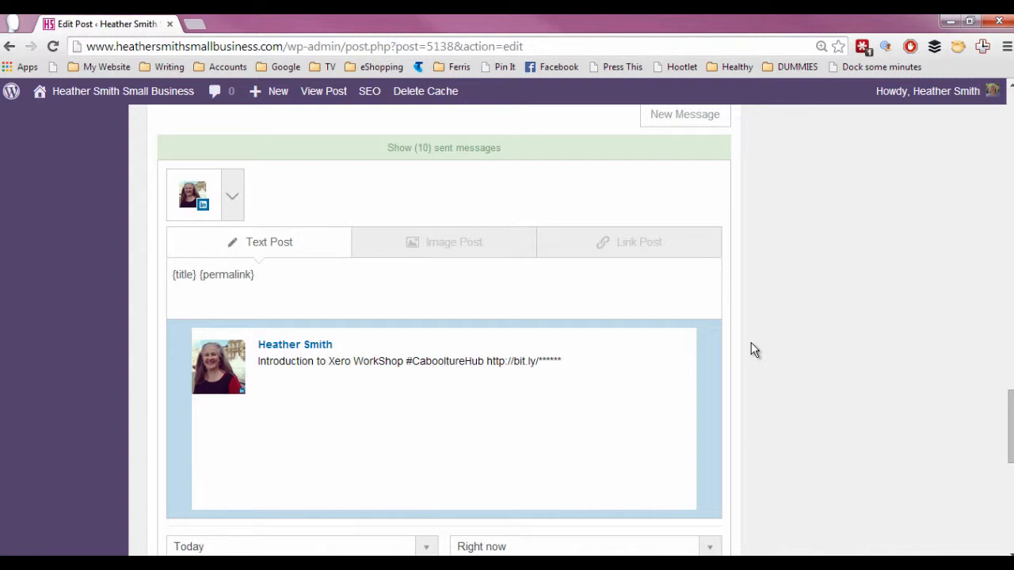
# Step: Make the message an Image Post and choose the Caboolture Hub "Introduction to Xero Workshop" flyer as its picture
pyautogui.click(489, 250)
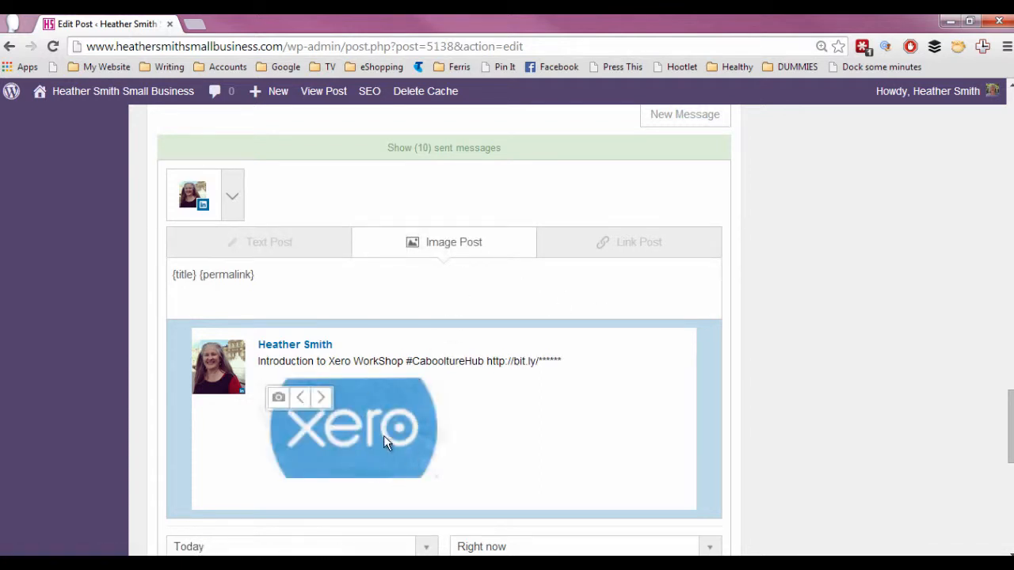
pyautogui.click(324, 398)
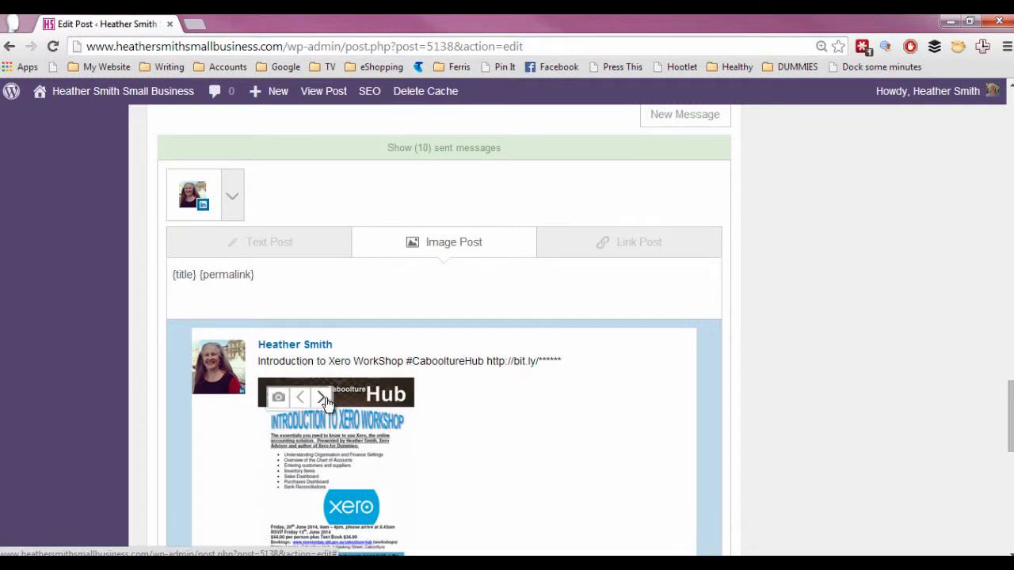
pyautogui.scroll(-1, 596, 448)
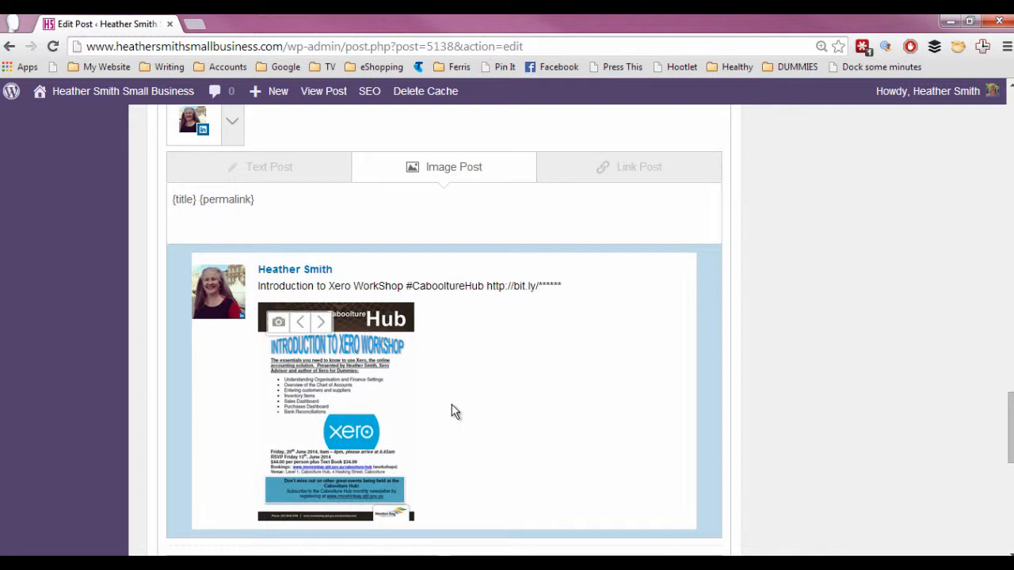
pyautogui.scroll(-1, 457, 414)
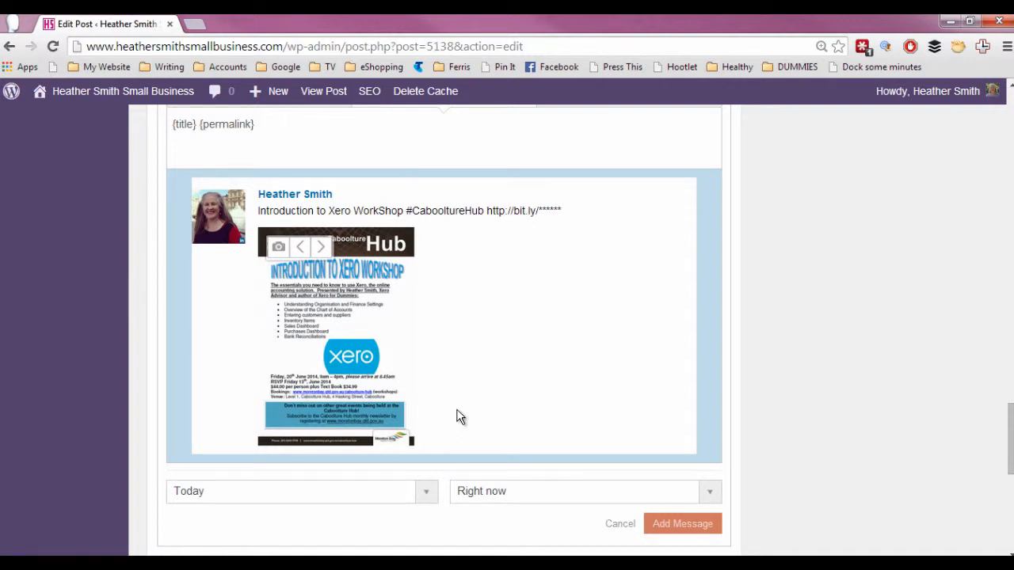
pyautogui.scroll(1, 460, 418)
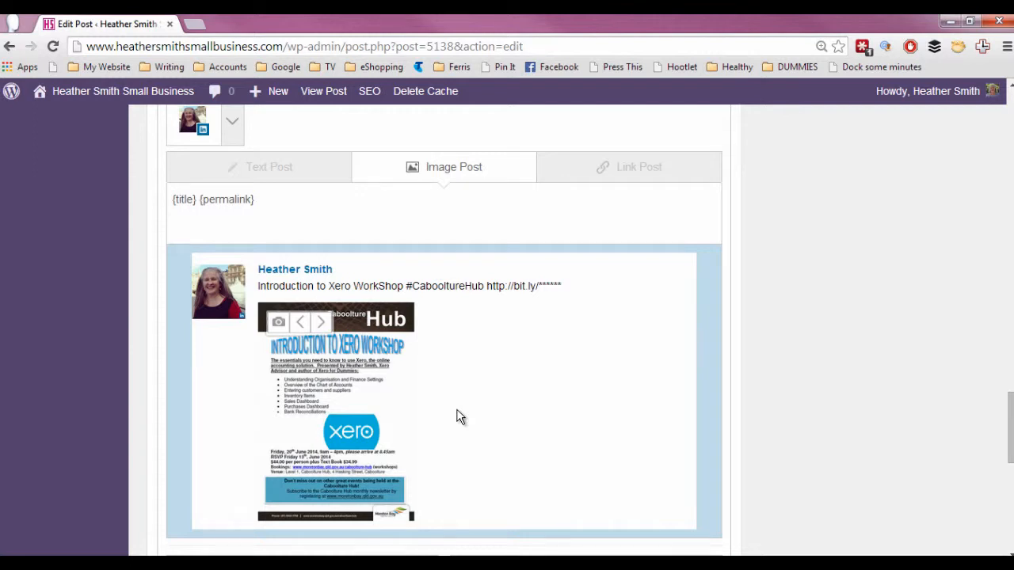
# Step: Schedule the message for the custom date 05/19/2014 between 8am and 11am and add it to the post
pyautogui.scroll(-2, 461, 418)
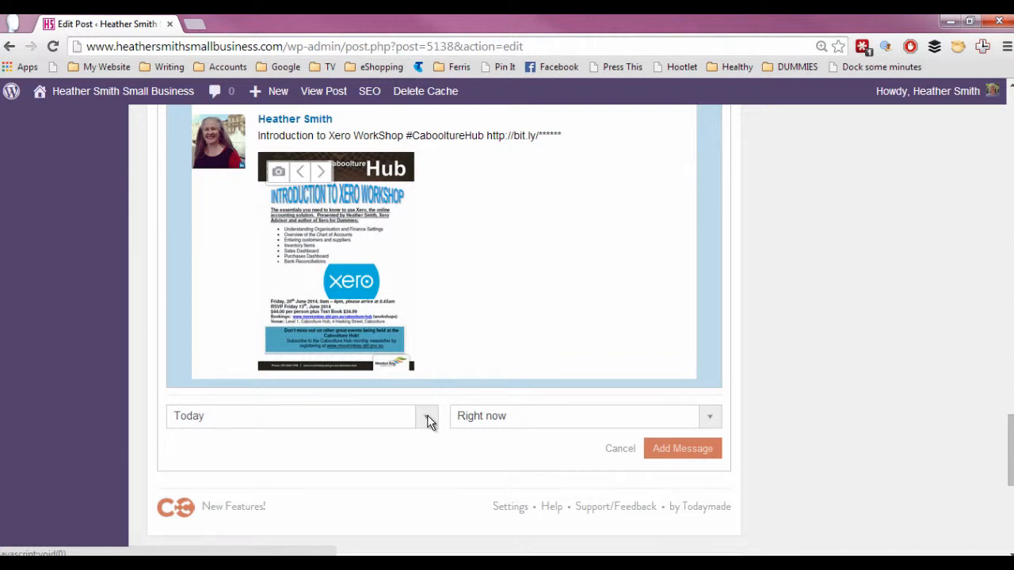
pyautogui.click(427, 415)
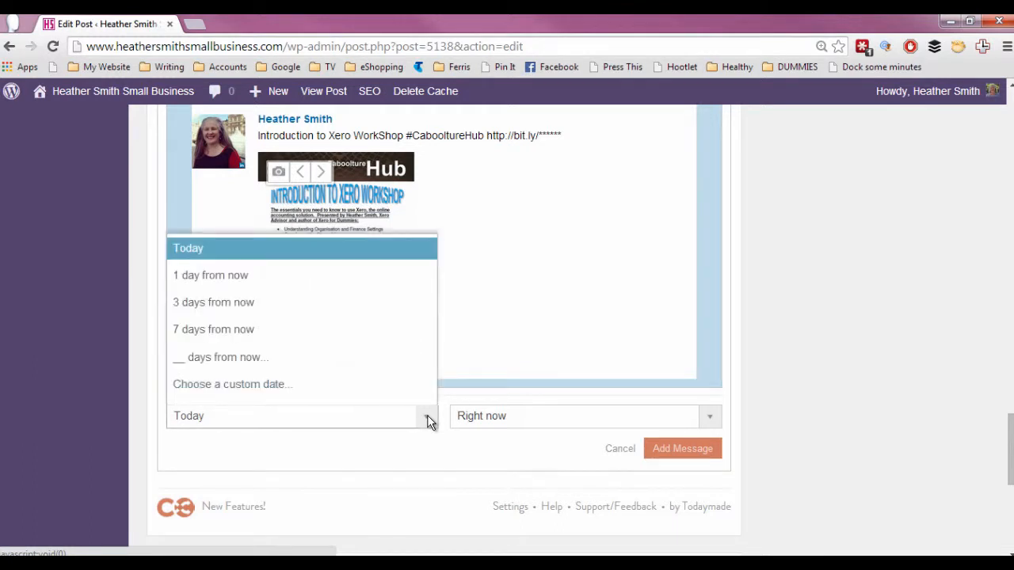
pyautogui.click(328, 388)
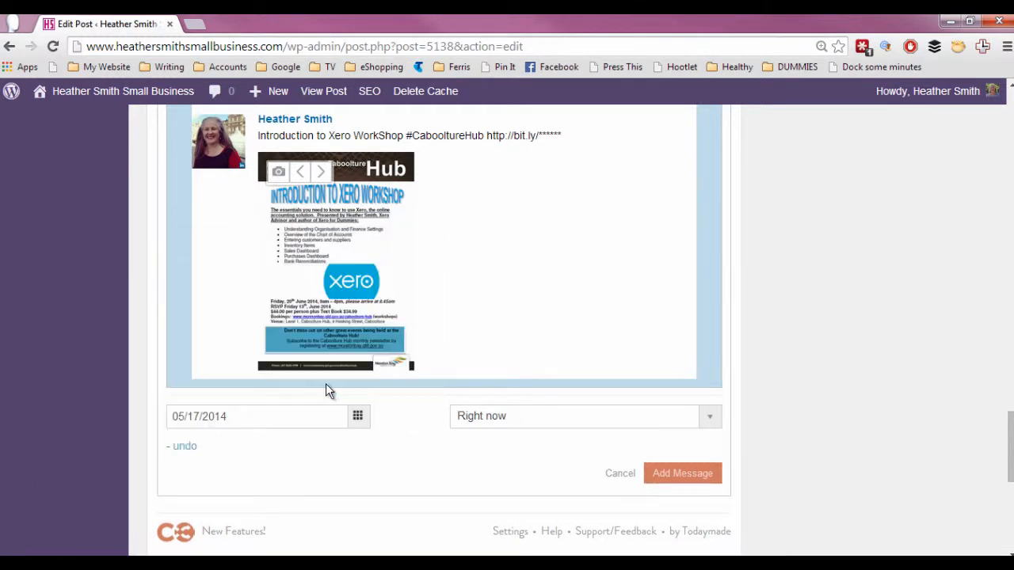
pyautogui.click(358, 417)
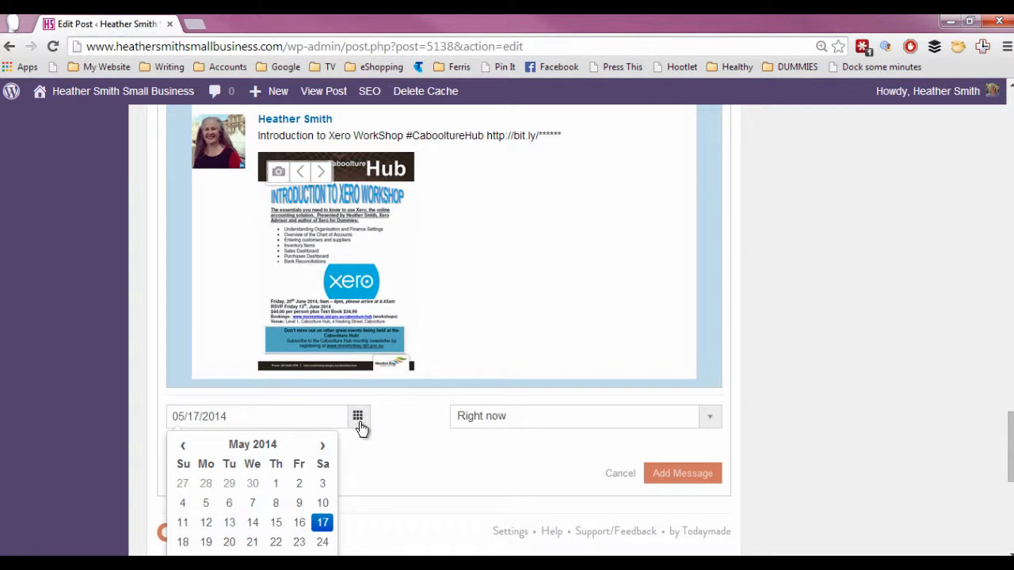
pyautogui.click(206, 544)
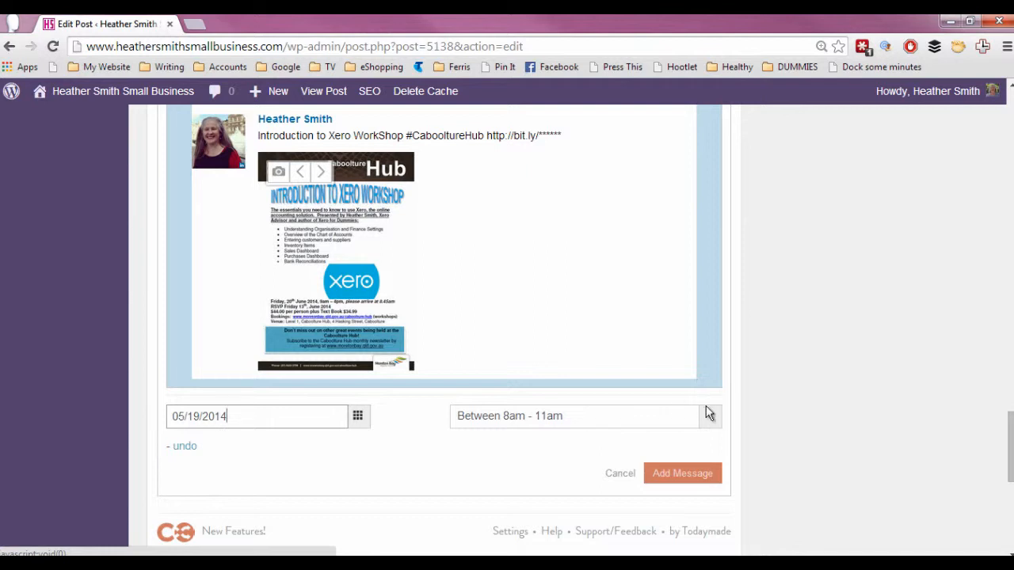
pyautogui.click(694, 476)
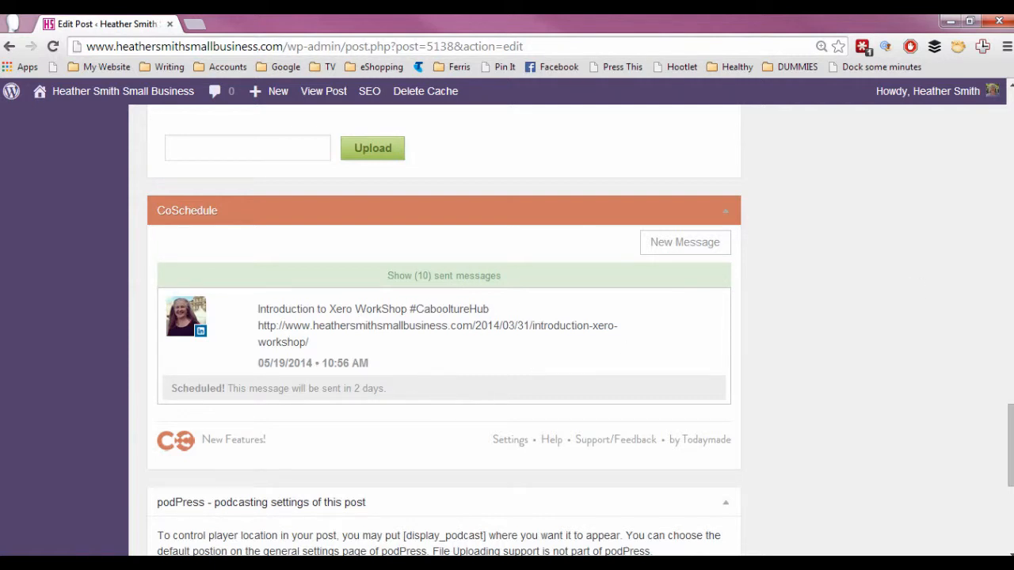
pyautogui.moveTo(1013, 198); pyautogui.dragTo(915, 106)
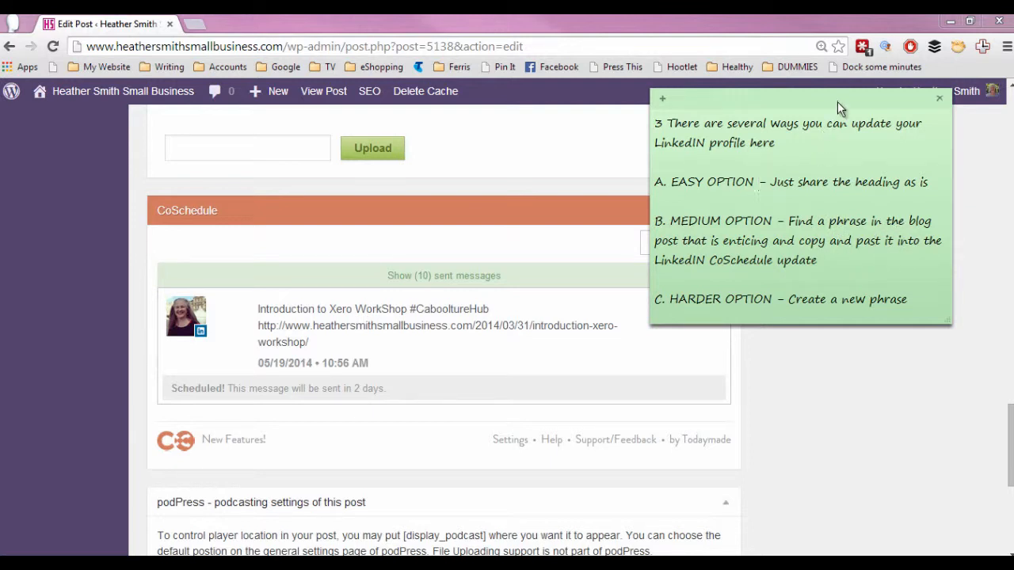
pyautogui.moveTo(837, 102); pyautogui.dragTo(1013, 158)
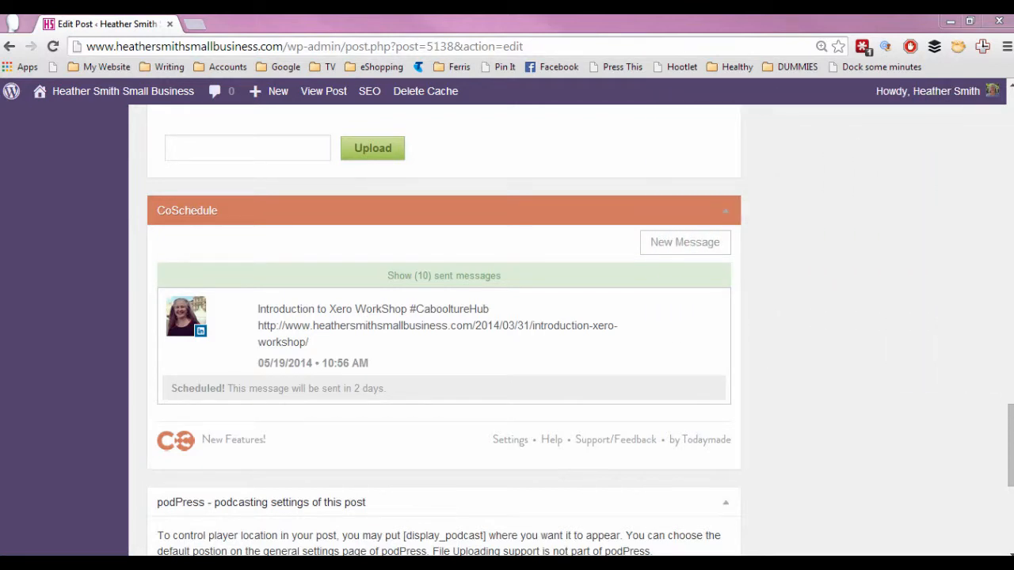
# Step: Copy the text from "Our workshop includes:" through "Bank Reconciliations" in the blog post body
pyautogui.scroll(15, 444, 333)
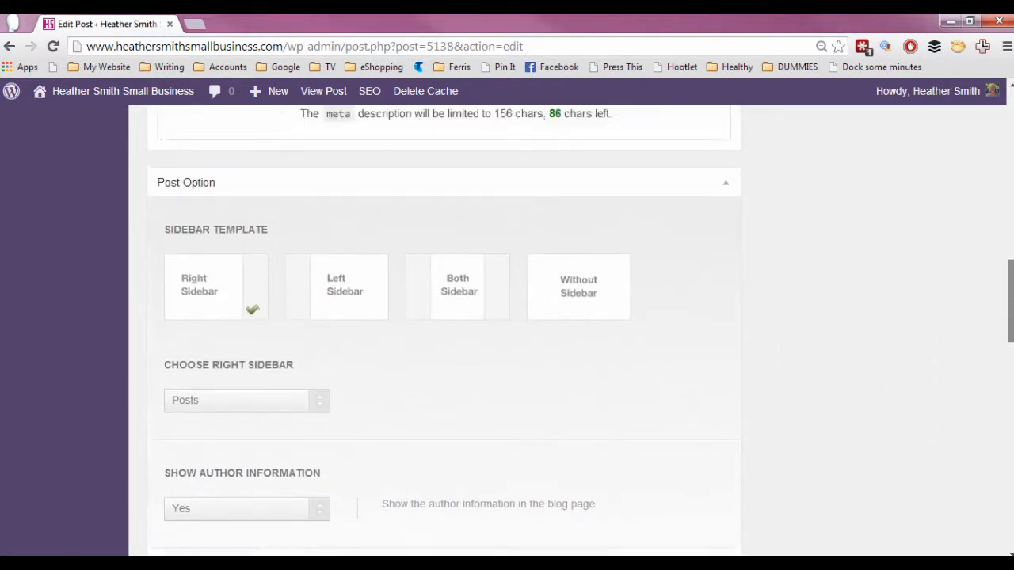
pyautogui.scroll(12, 444, 332)
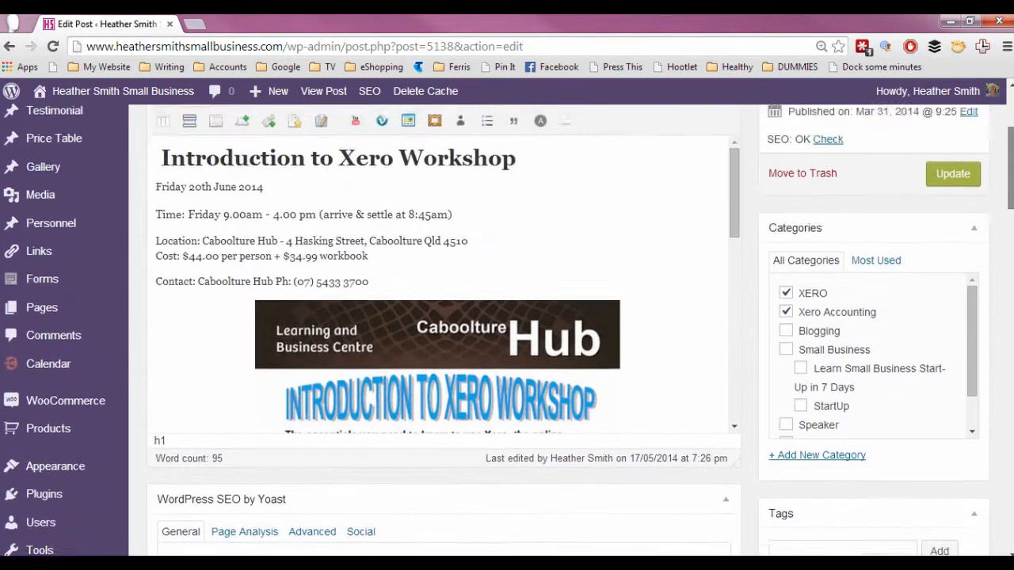
pyautogui.scroll(2, 745, 234)
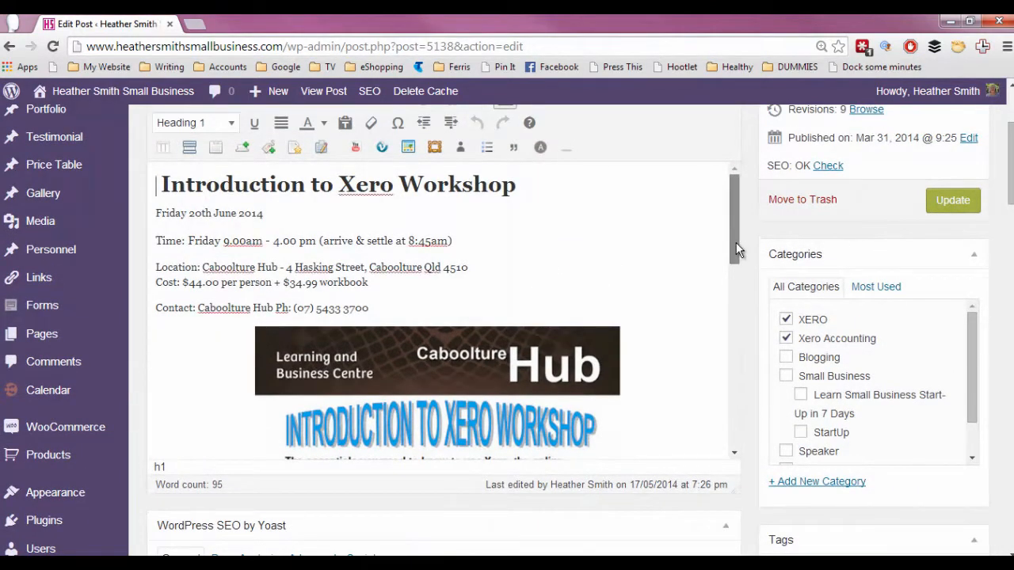
pyautogui.moveTo(736, 243); pyautogui.dragTo(735, 420)
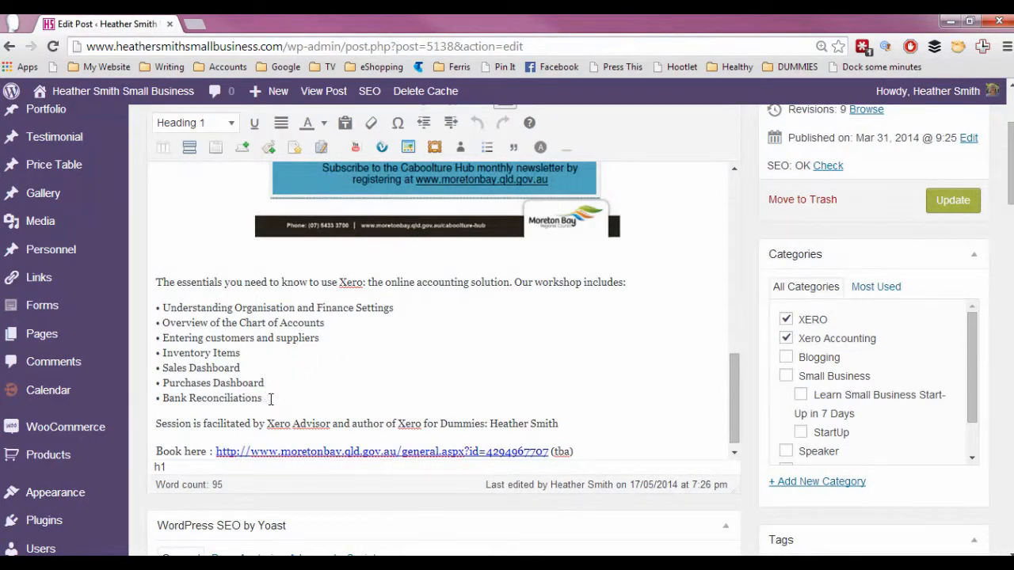
pyautogui.moveTo(267, 396); pyautogui.dragTo(514, 282)
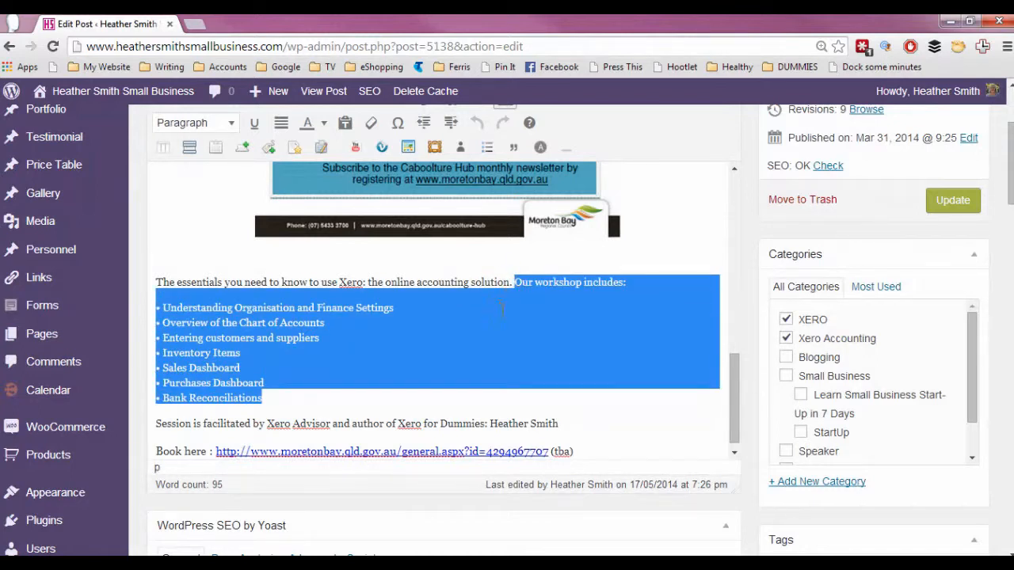
pyautogui.rightClick(544, 312)
pyautogui.click(573, 309)
# Step: Start another CoSchedule message for the post and select the LinkedIn profile as its social network
pyautogui.moveTo(1010, 194); pyautogui.dragTo(1010, 472)
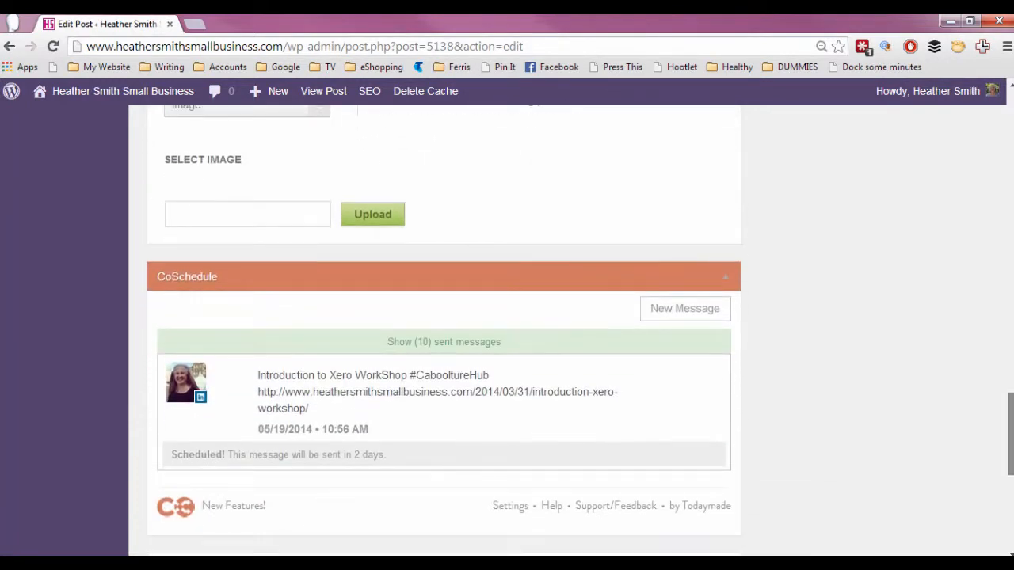
pyautogui.click(696, 316)
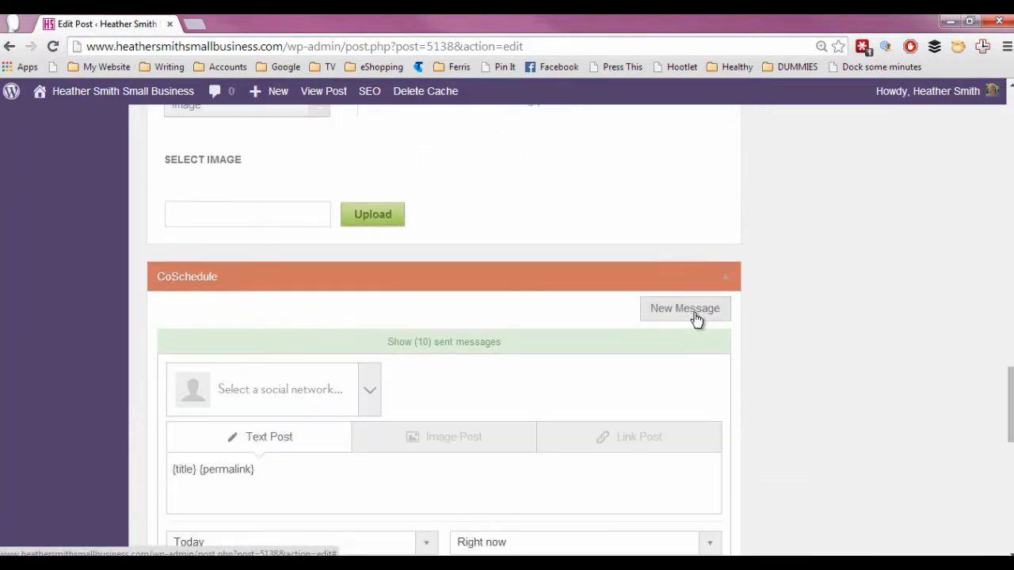
pyautogui.click(369, 392)
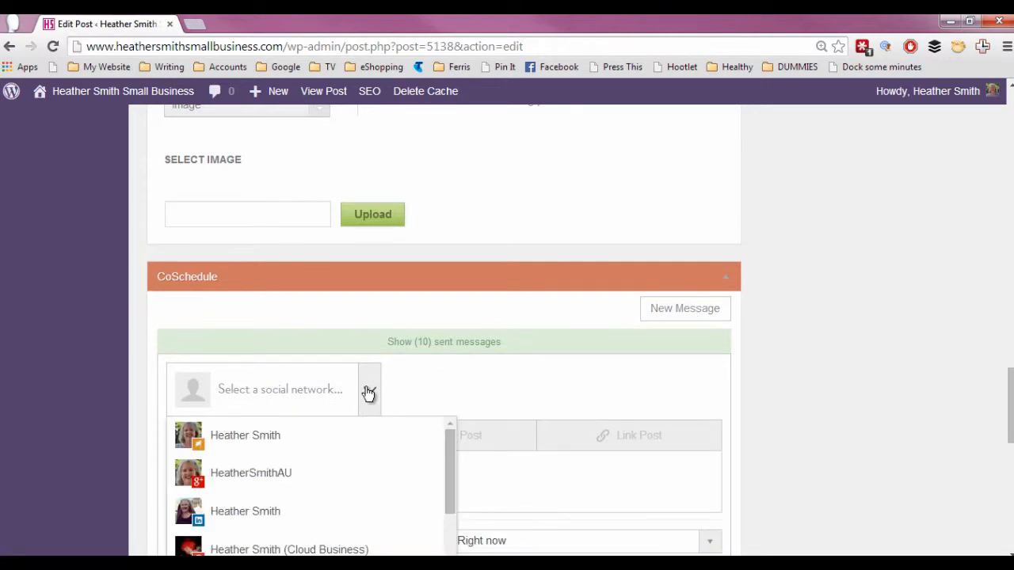
pyautogui.click(301, 518)
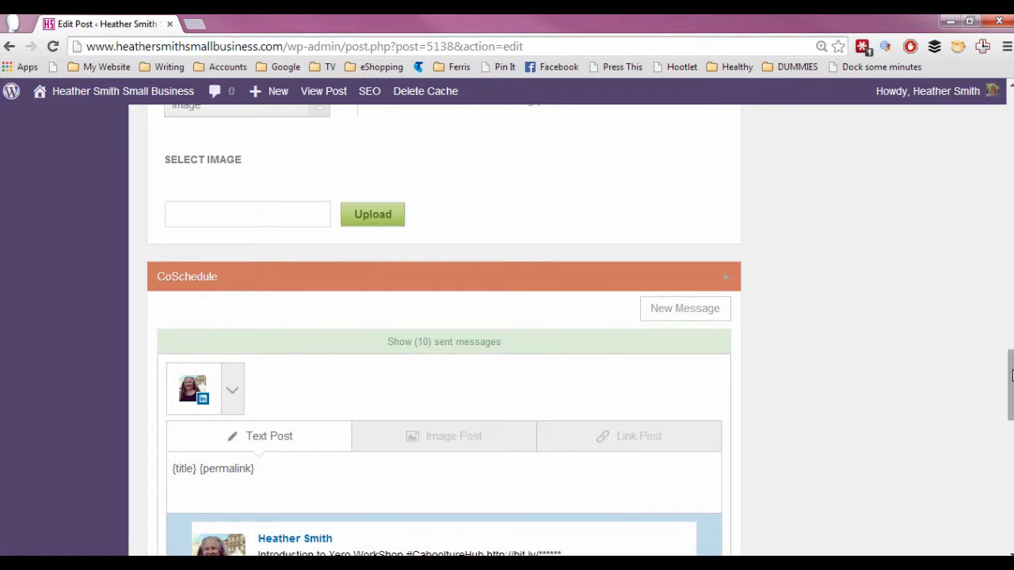
pyautogui.moveTo(1012, 376); pyautogui.dragTo(1012, 406)
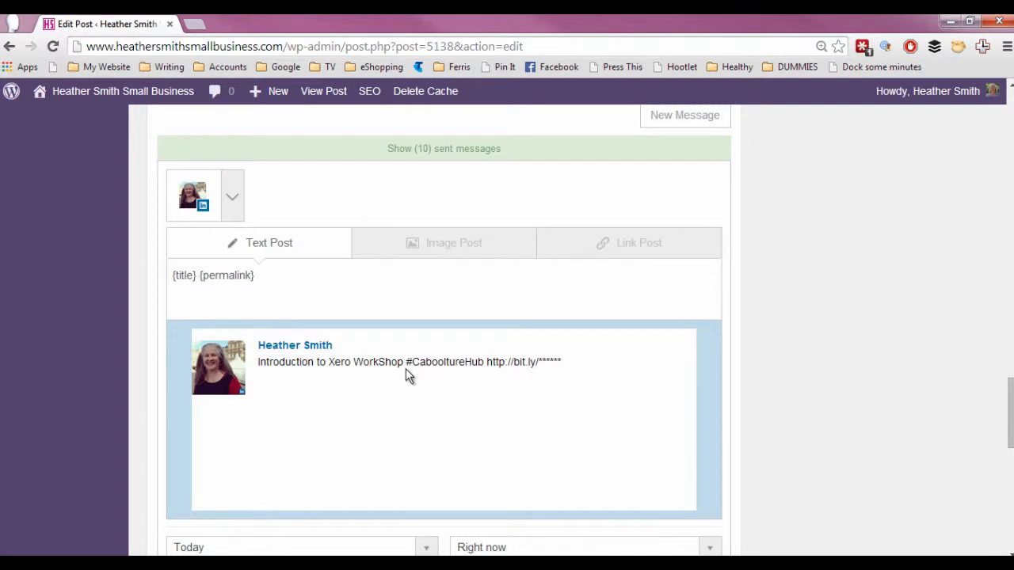
# Step: Separate {title} and {permalink} with a blank line in the message text and paste the copied workshop list after {title}
pyautogui.click(198, 275)
pyautogui.press('Return')
pyautogui.press('Return')
pyautogui.click(215, 274)
pyautogui.rightClick(215, 277)
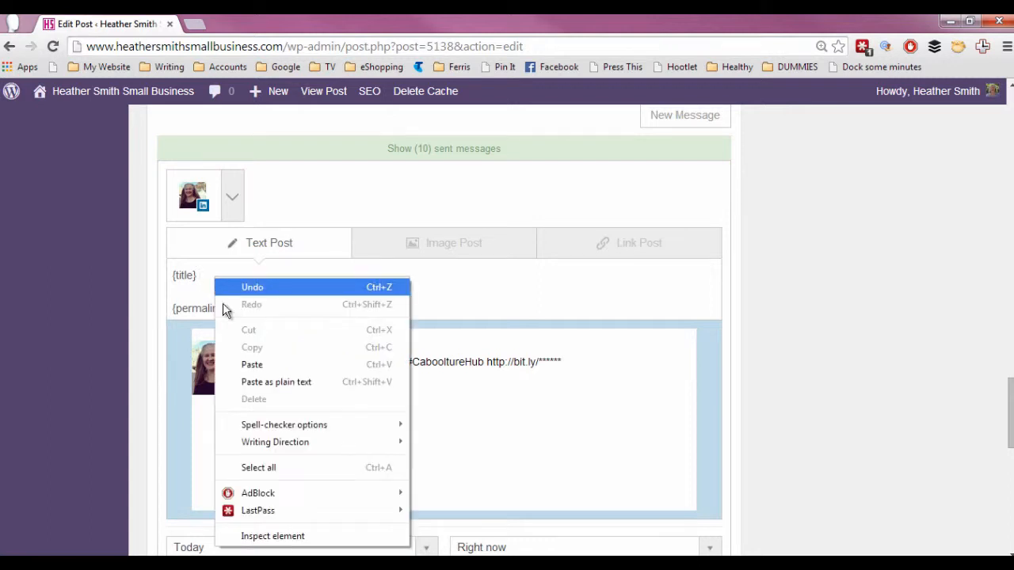
pyautogui.click(254, 365)
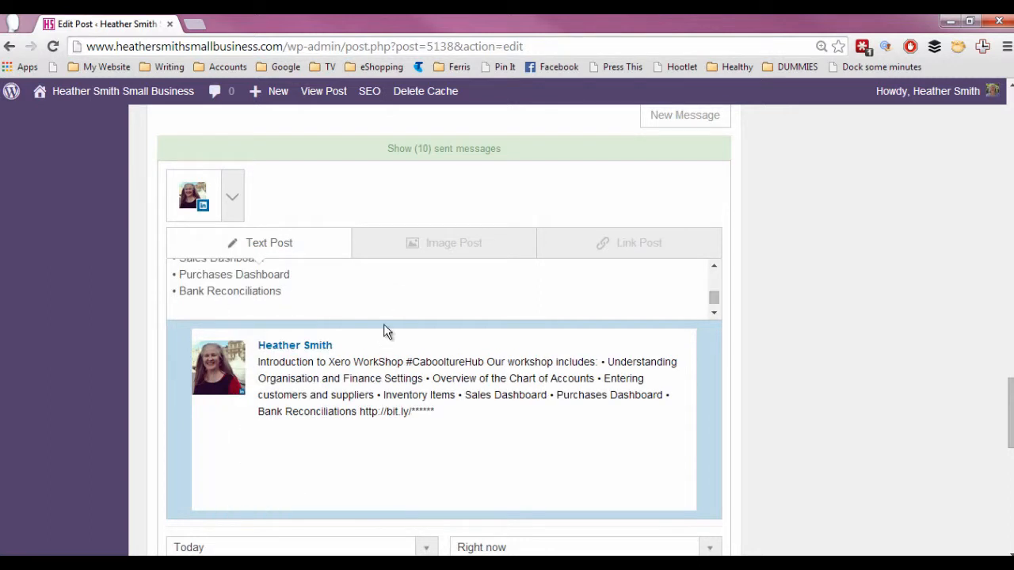
# Step: Check the pasted workshop list in the message text and add the message to the schedule for 05/19/2014
pyautogui.scroll(2, 382, 324)
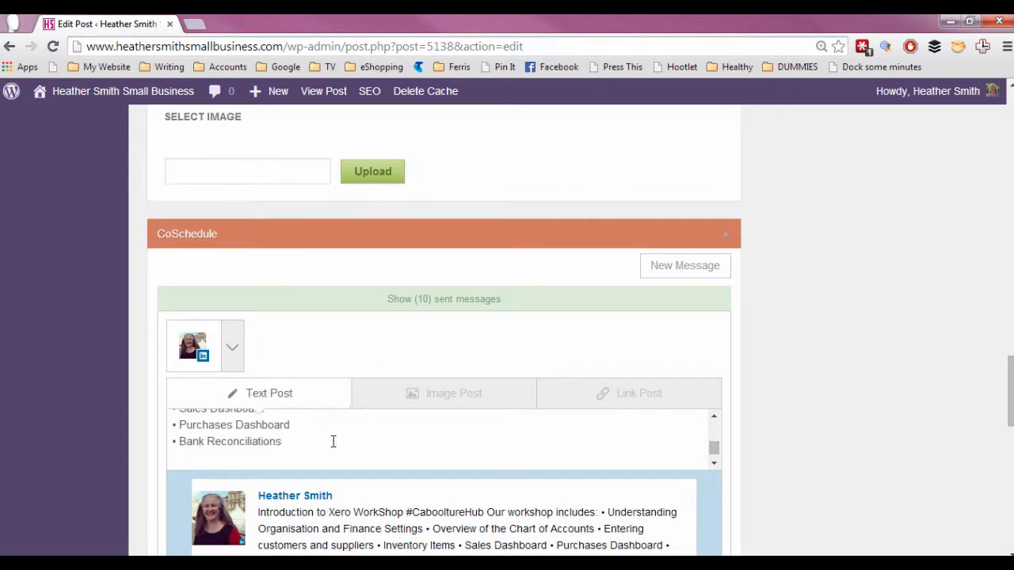
pyautogui.scroll(-1, 334, 441)
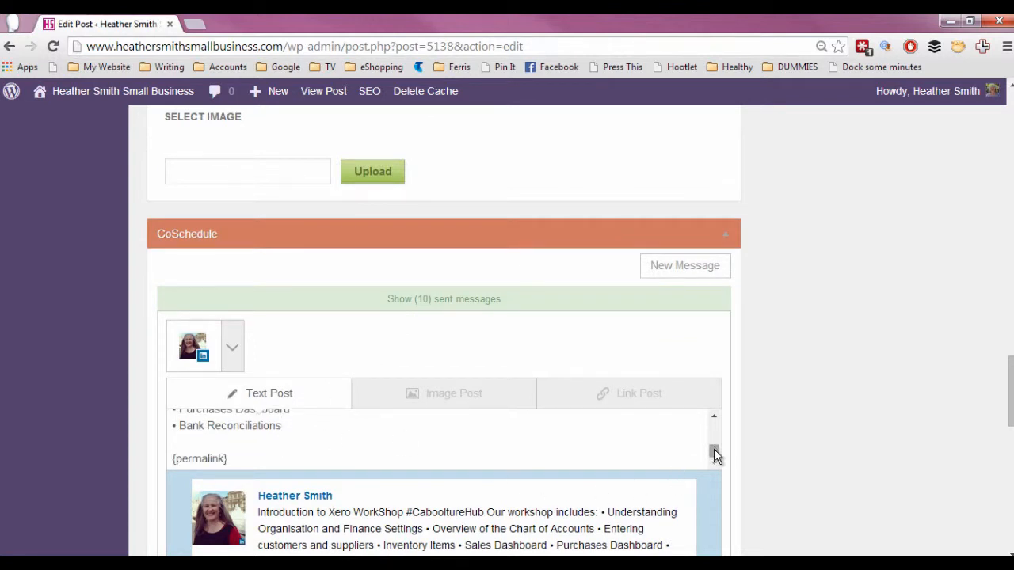
pyautogui.moveTo(714, 449); pyautogui.dragTo(714, 427)
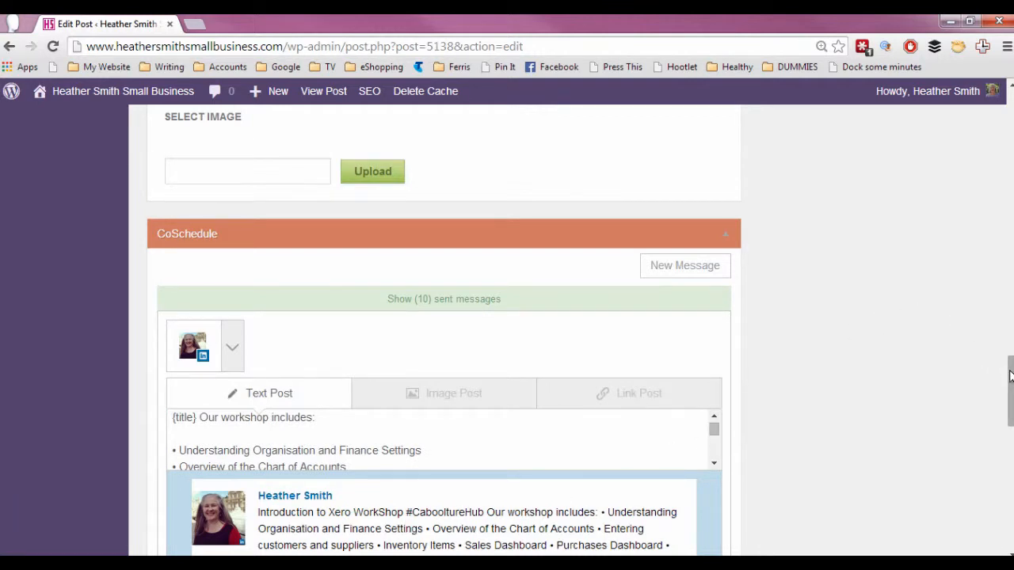
pyautogui.scroll(-3, 1010, 376)
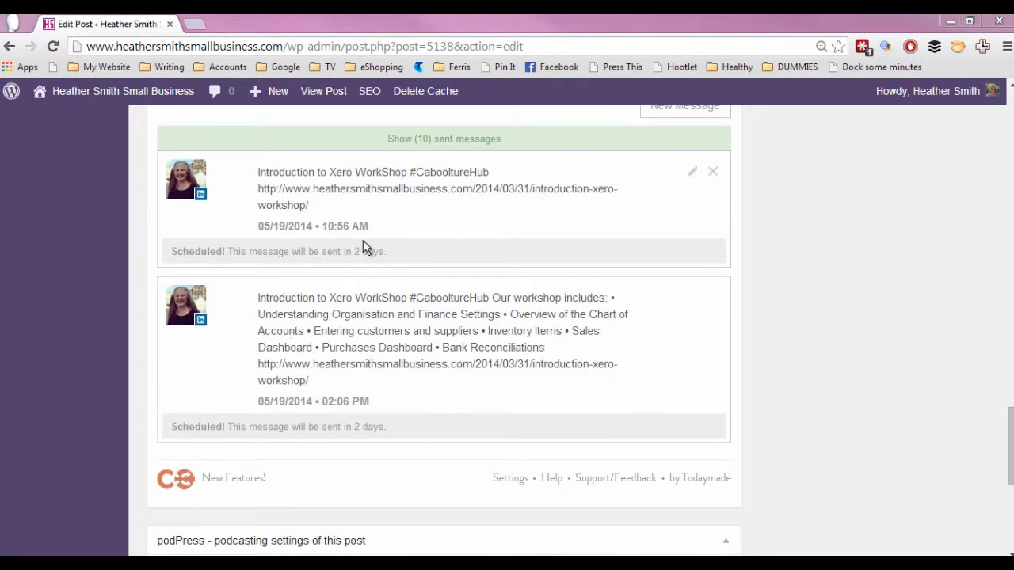
# Step: Compare the send times of the two scheduled LinkedIn messages
pyautogui.moveTo(322, 227); pyautogui.dragTo(373, 228)
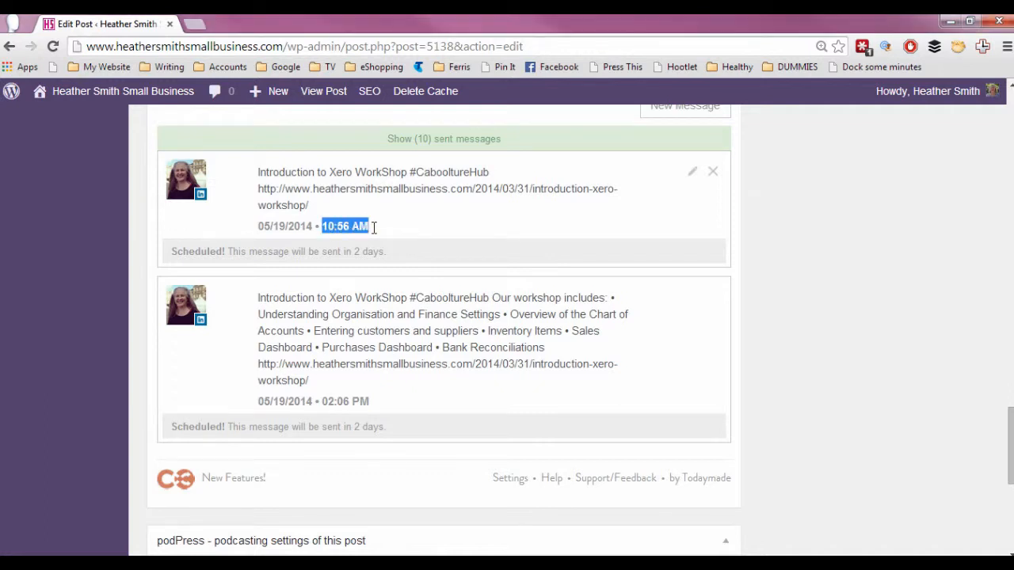
pyautogui.click(336, 400)
pyautogui.moveTo(324, 401); pyautogui.dragTo(378, 401)
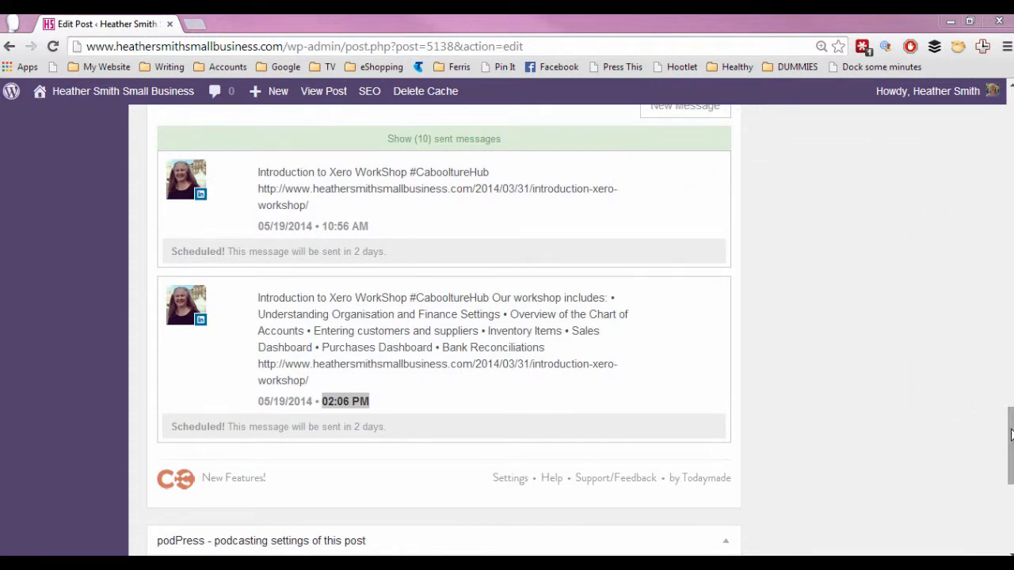
# Step: Create a third CoSchedule message for the post with the LinkedIn profile as its social network
pyautogui.moveTo(1012, 430); pyautogui.dragTo(1012, 416)
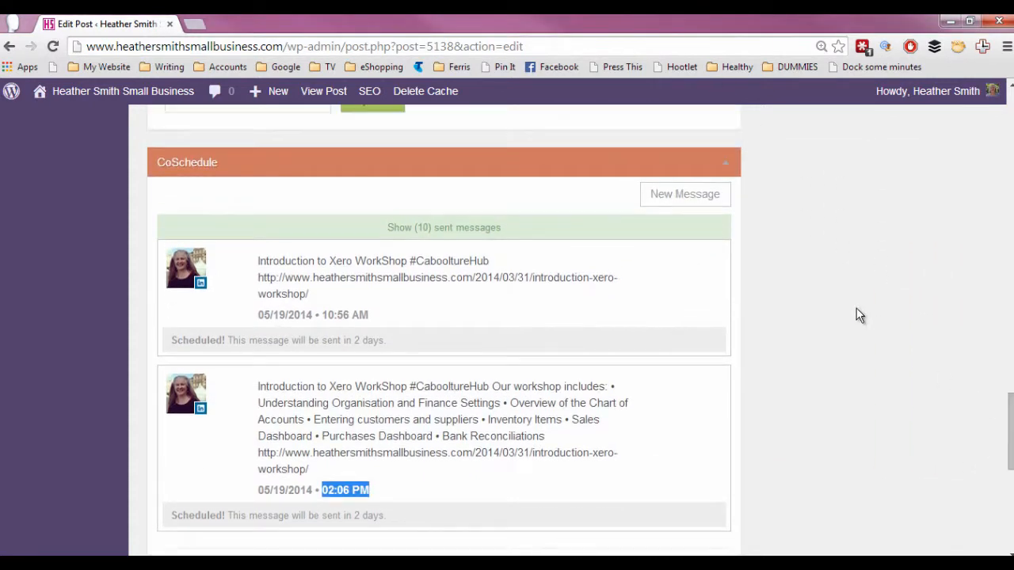
pyautogui.click(696, 198)
pyautogui.click(369, 285)
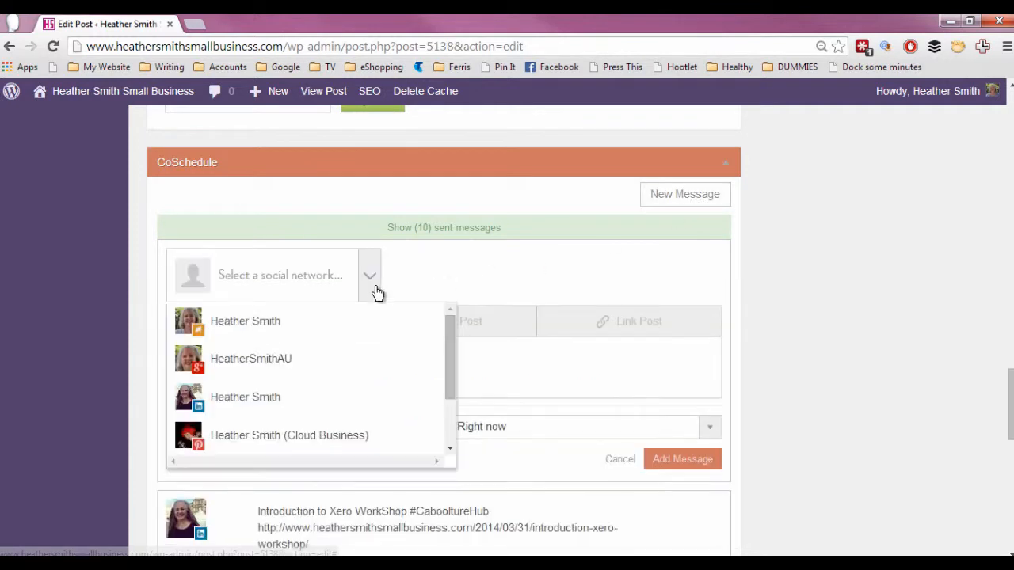
pyautogui.click(272, 398)
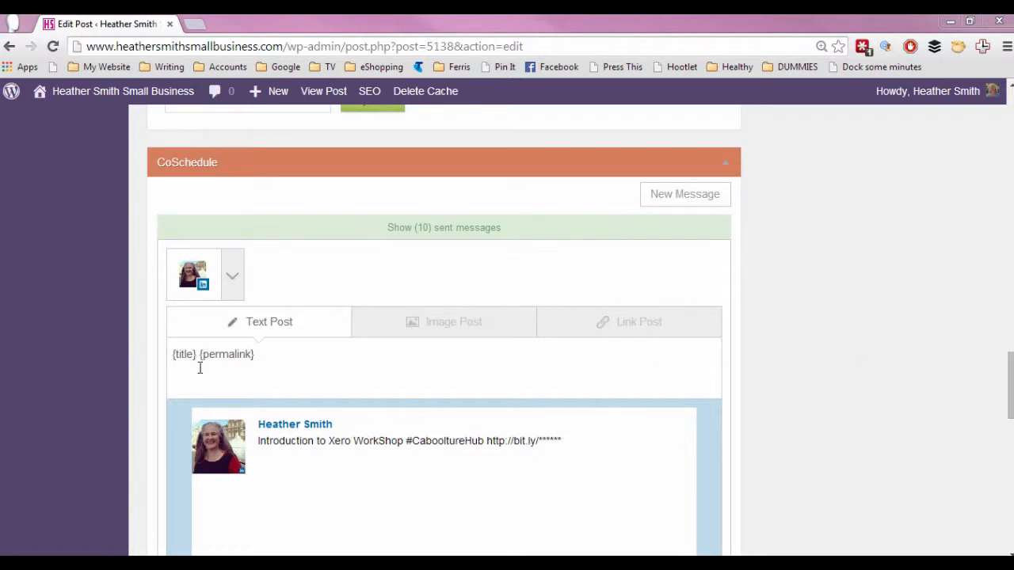
# Step: Replace {title} with "I'm running an Introductory workshop on how to use Xero ! Click through to find out more" before {permalink}
pyautogui.click(177, 353)
pyautogui.hotkey('ctrl', 'v')
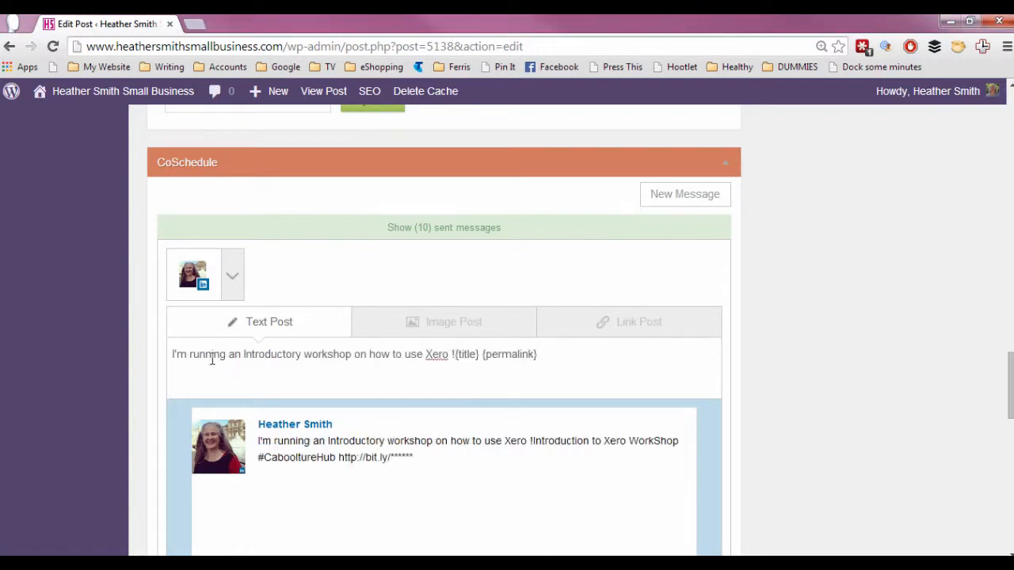
pyautogui.click(454, 354)
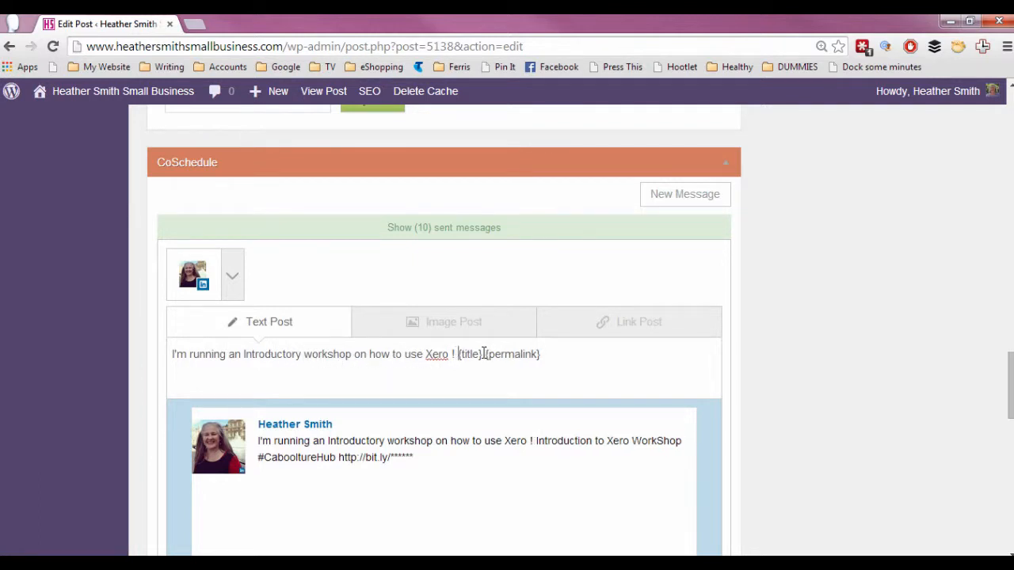
pyautogui.moveTo(485, 354); pyautogui.dragTo(460, 356)
pyautogui.write('Click throu')
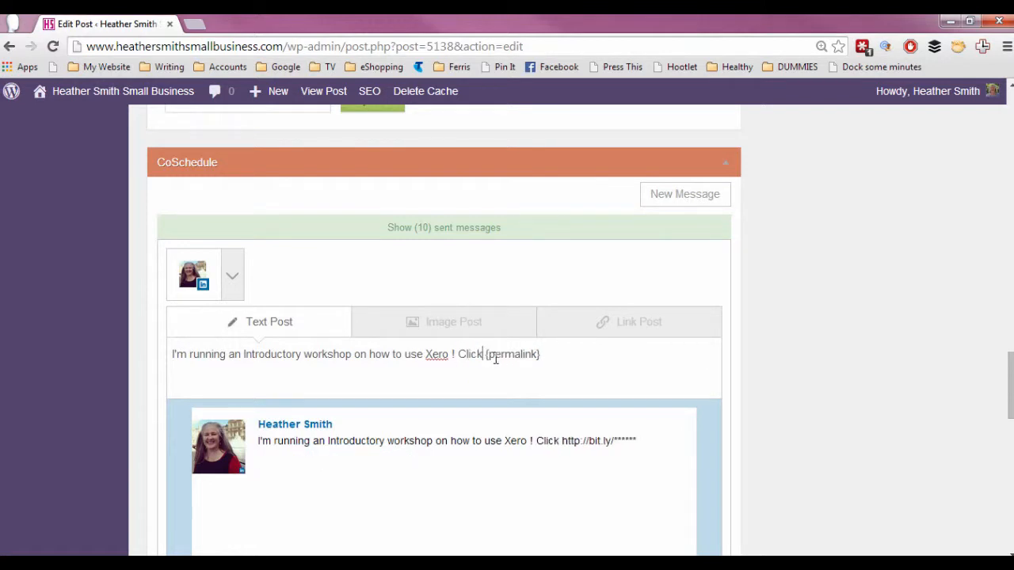
pyautogui.write('gh to find ou')
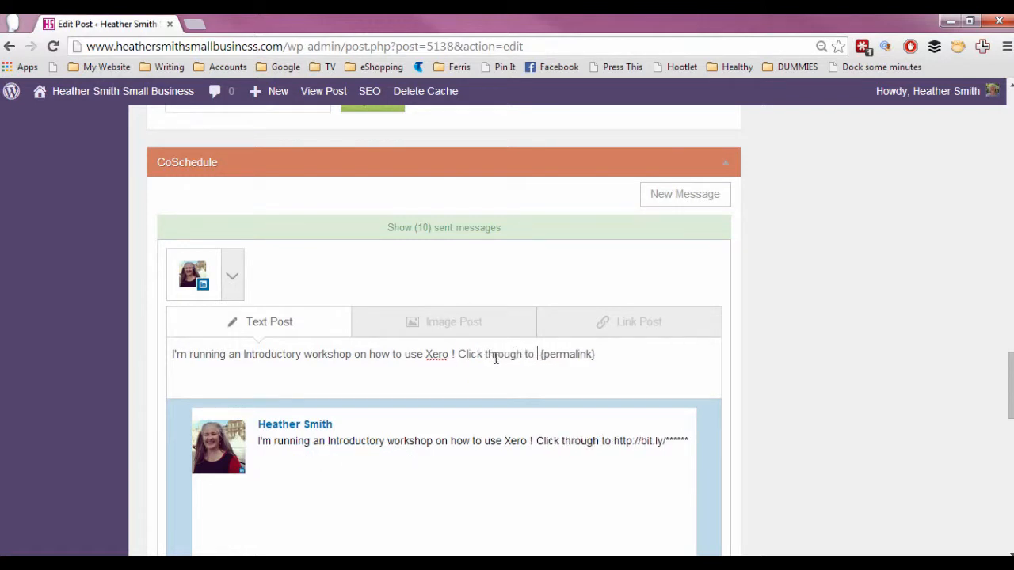
pyautogui.write('t more')
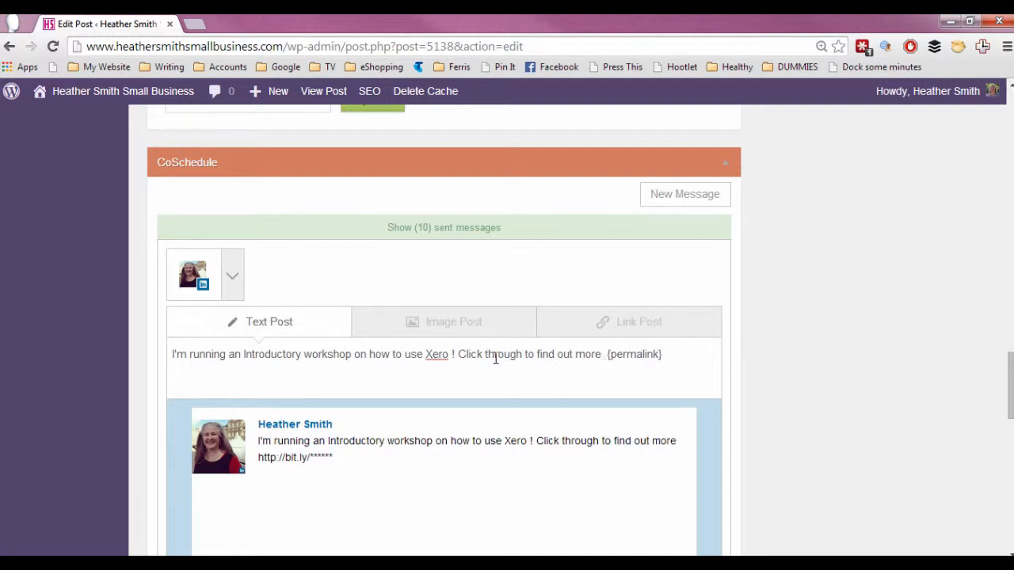
# Step: Make the message an Image Post with the workshop flyer, schedule it for 05/20/2014 between 8am and 11am, and add it
pyautogui.click(453, 322)
pyautogui.scroll(-2, 940, 281)
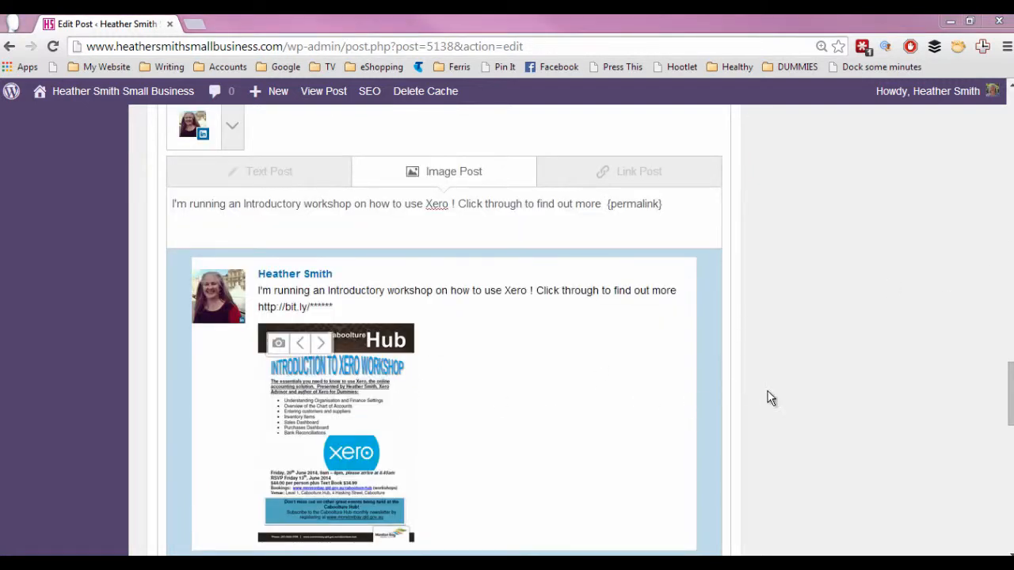
pyautogui.scroll(-3, 766, 396)
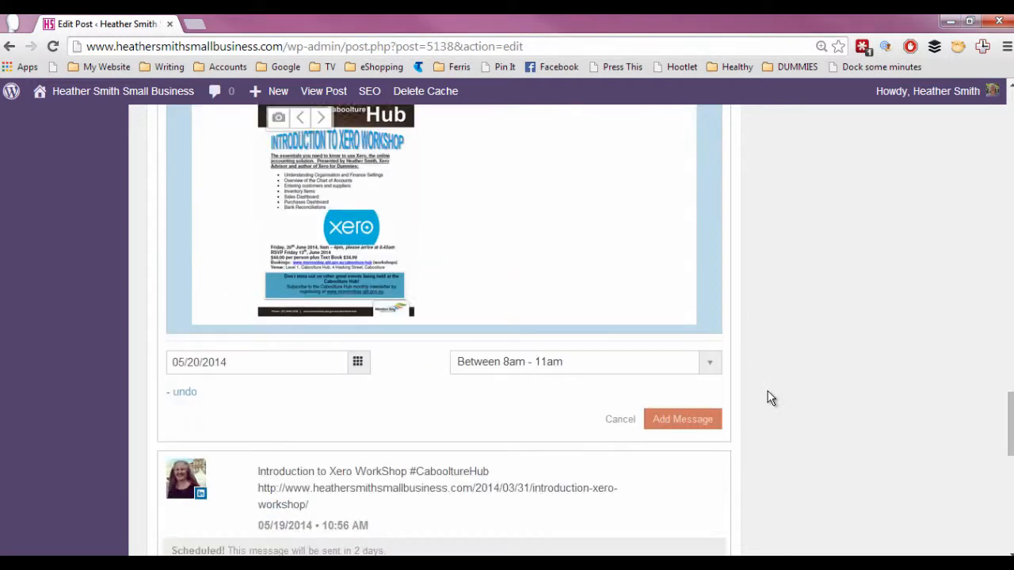
pyautogui.click(683, 420)
pyautogui.scroll(4, 684, 416)
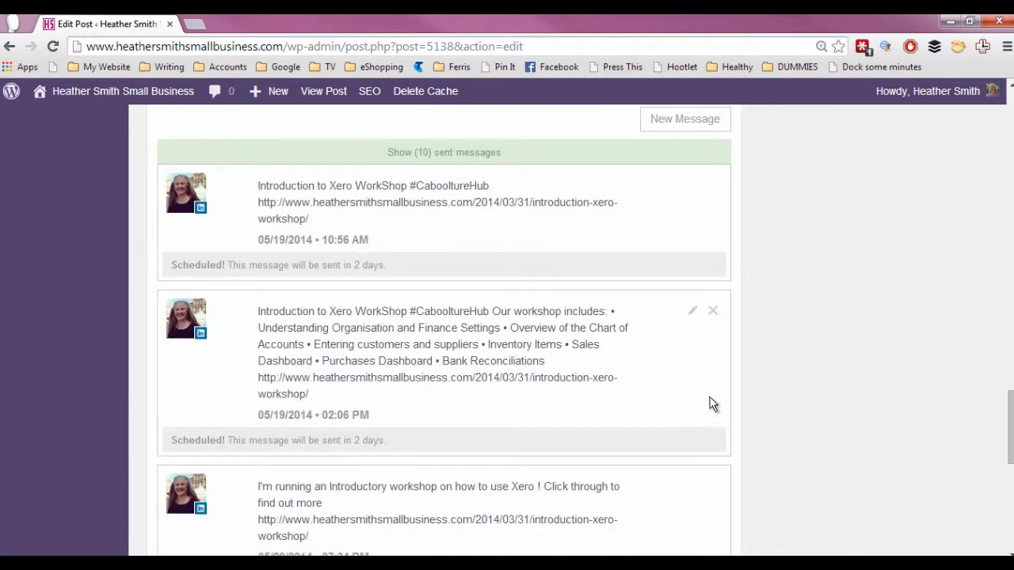
# Step: Review the sticky notes on the easy, medium and harder LinkedIn options and on updating the post after scheduling
pyautogui.moveTo(1012, 261); pyautogui.dragTo(843, 226)
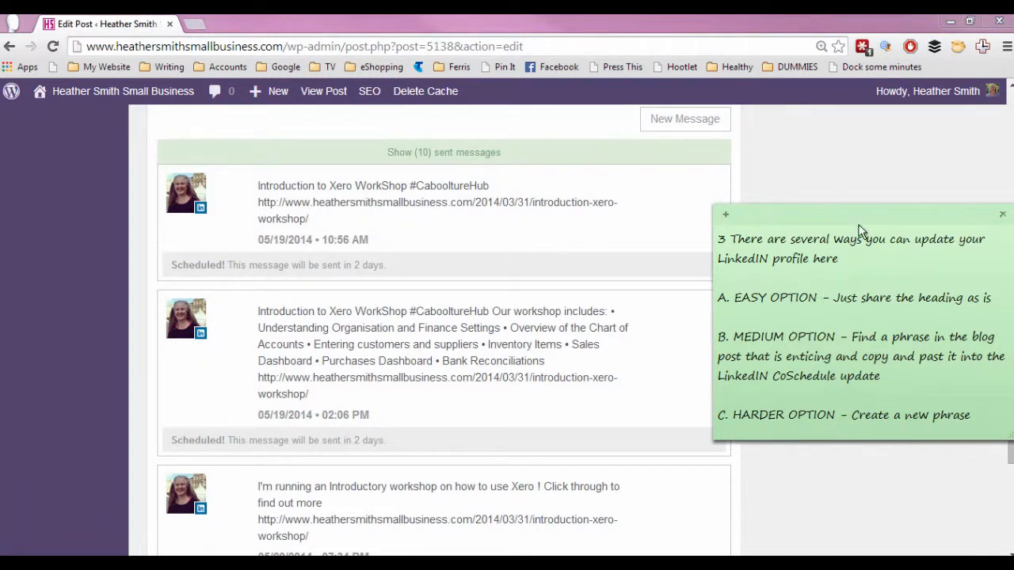
pyautogui.moveTo(871, 222); pyautogui.dragTo(1013, 230)
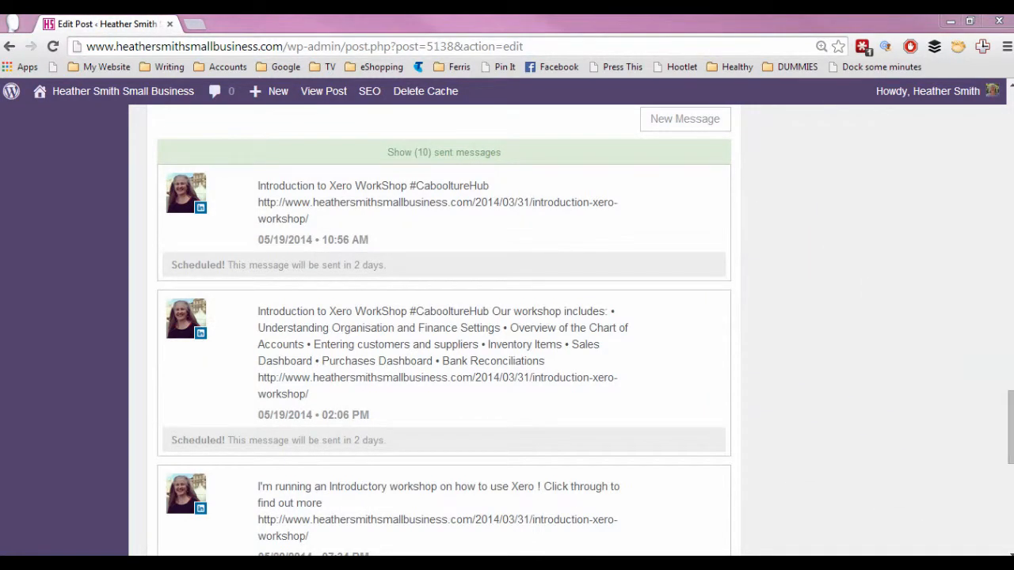
pyautogui.moveTo(1011, 289); pyautogui.dragTo(878, 240)
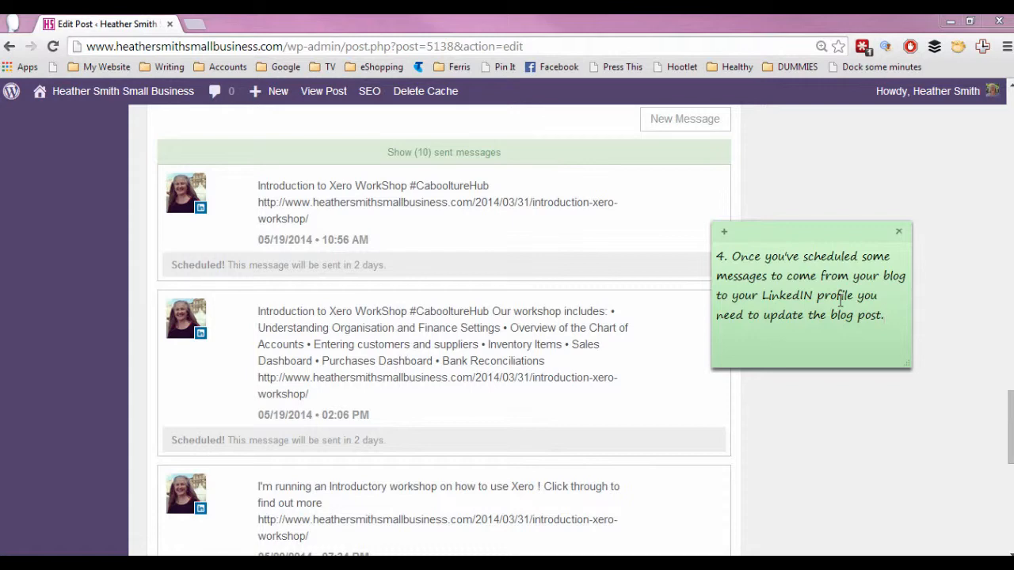
# Step: Update the blog post and show the step-by-step guide title note over the page
pyautogui.moveTo(1009, 404); pyautogui.dragTo(1012, 119)
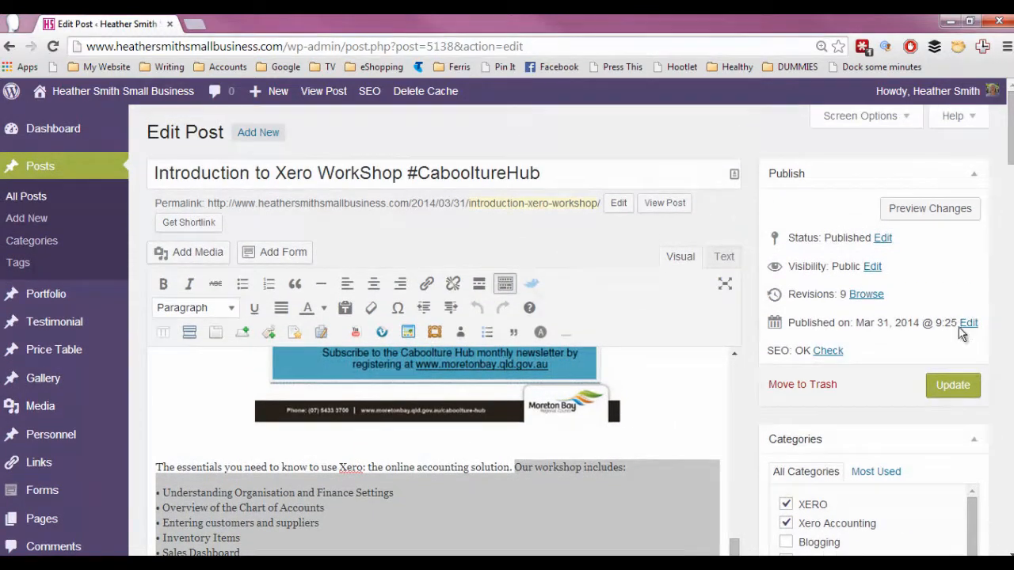
pyautogui.click(952, 394)
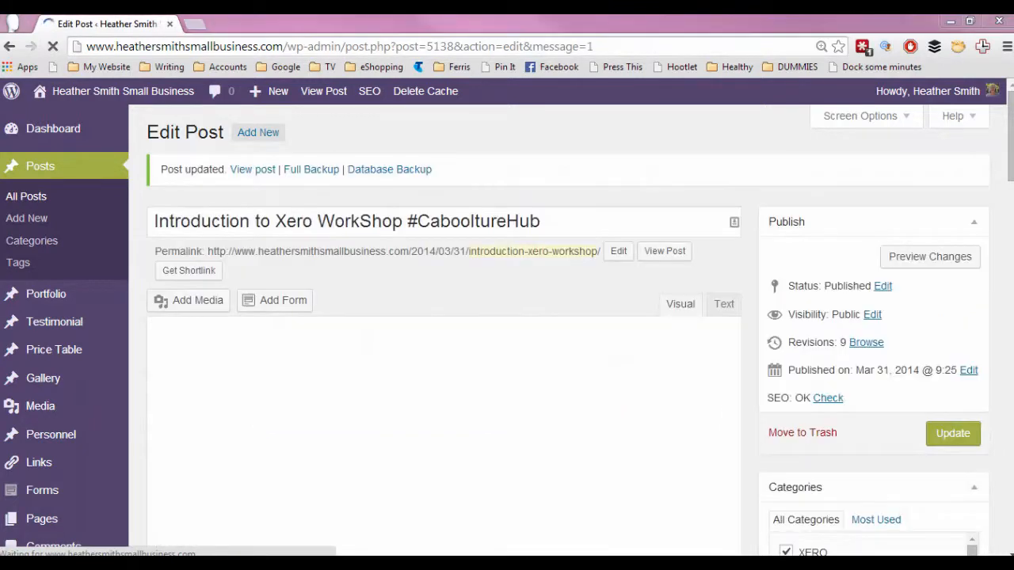
pyautogui.moveTo(446, 170); pyautogui.dragTo(440, 165)
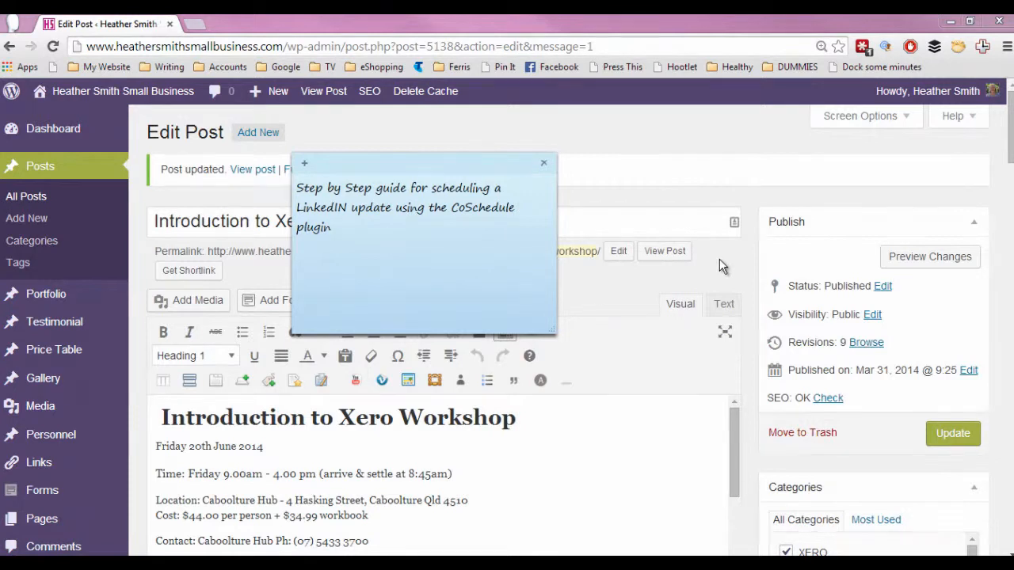